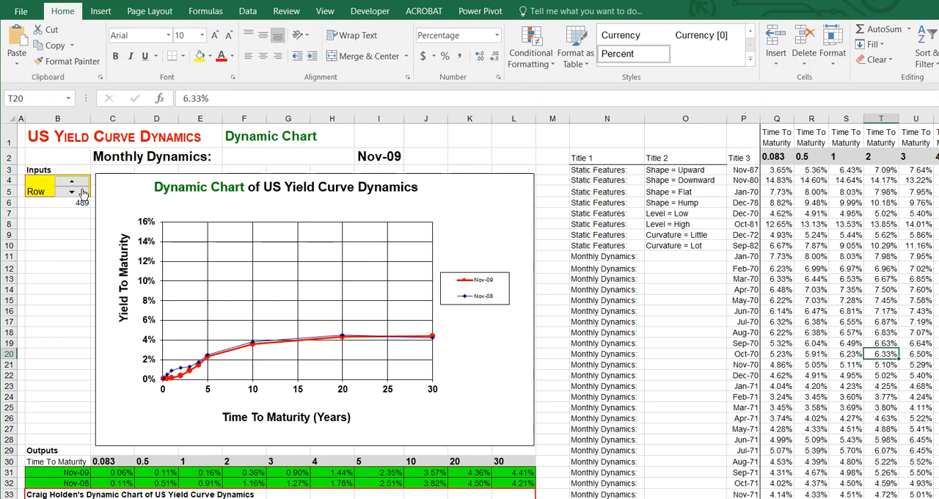
# Advance the Row spinner to 492 to update the yield curve chart
pyautogui.click(71, 184)
pyautogui.click(71, 185)
pyautogui.click(71, 185)
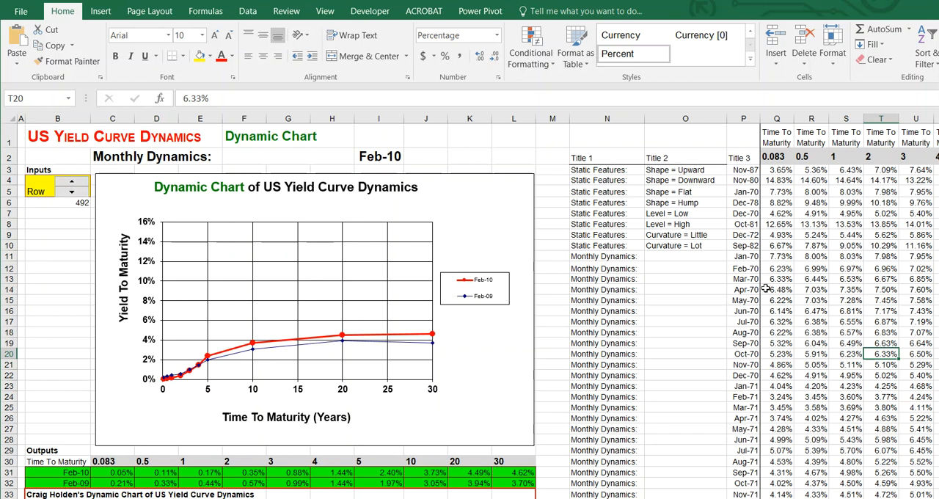
# Examine the time-to-maturity data columns from Q onward, the output rows B31:L32 and the dynamic chart
pyautogui.click(782, 259)
pyautogui.click(773, 115)
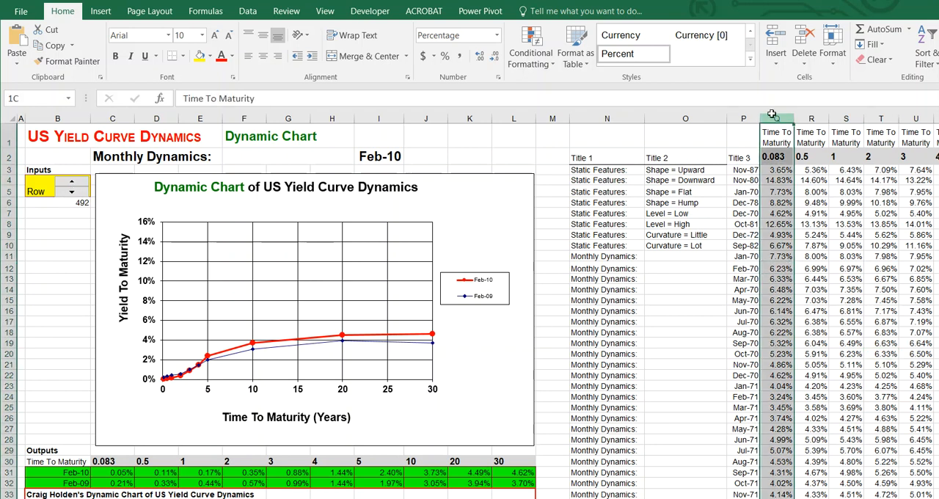
pyautogui.moveTo(772, 115); pyautogui.dragTo(936, 118)
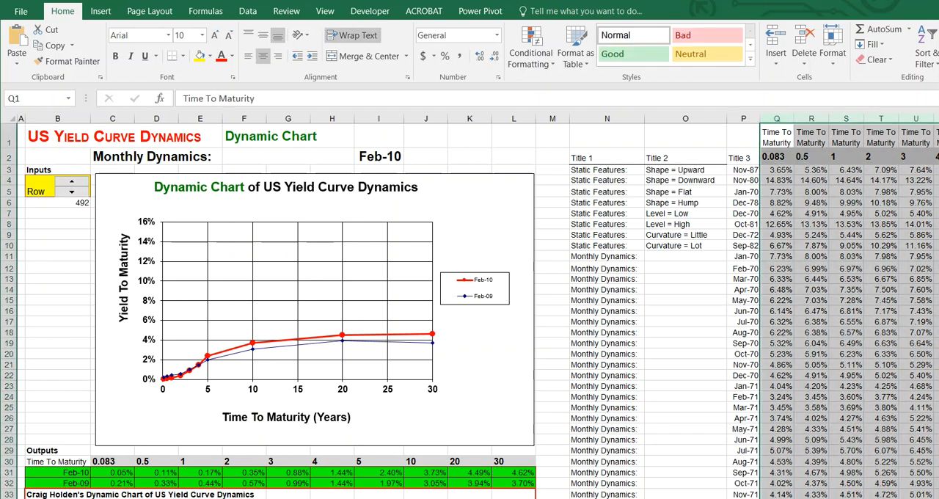
pyautogui.moveTo(74, 477); pyautogui.dragTo(508, 485)
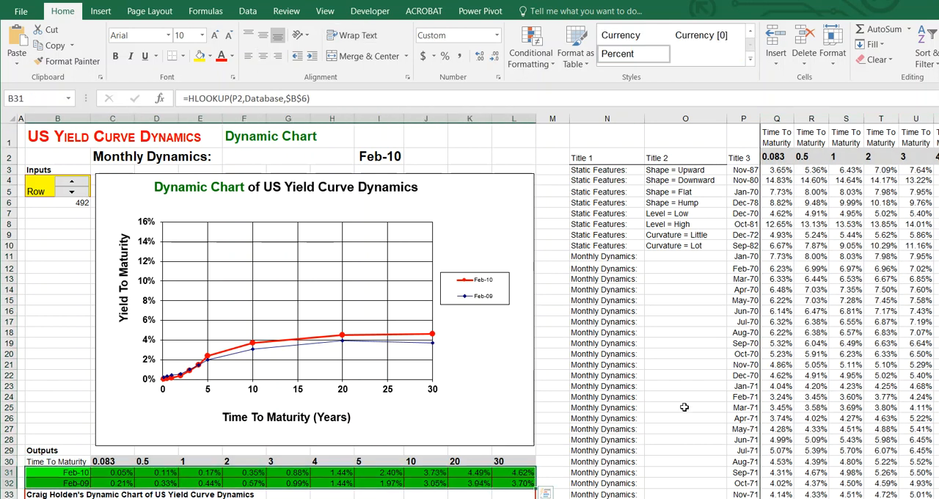
pyautogui.click(796, 387)
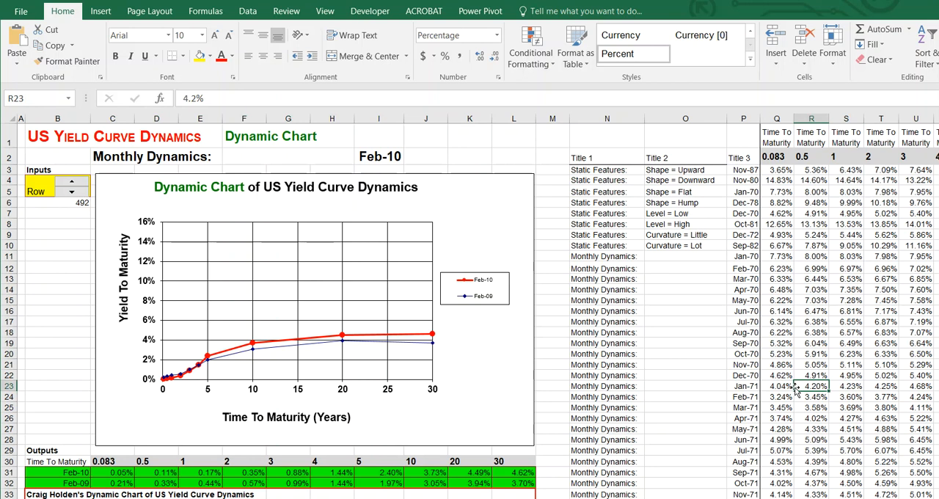
pyautogui.click(494, 260)
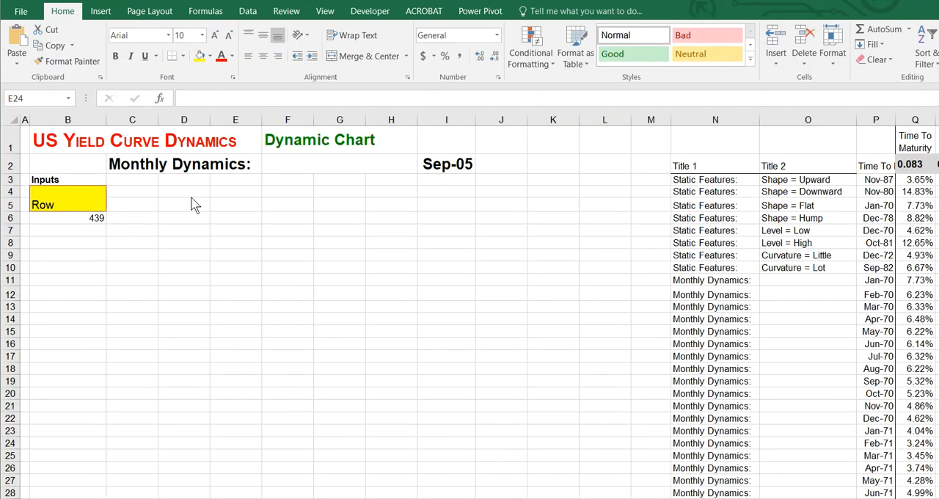
# Insert a spin button form control and fit it over the yellow Row cell, beside its label
pyautogui.click(370, 11)
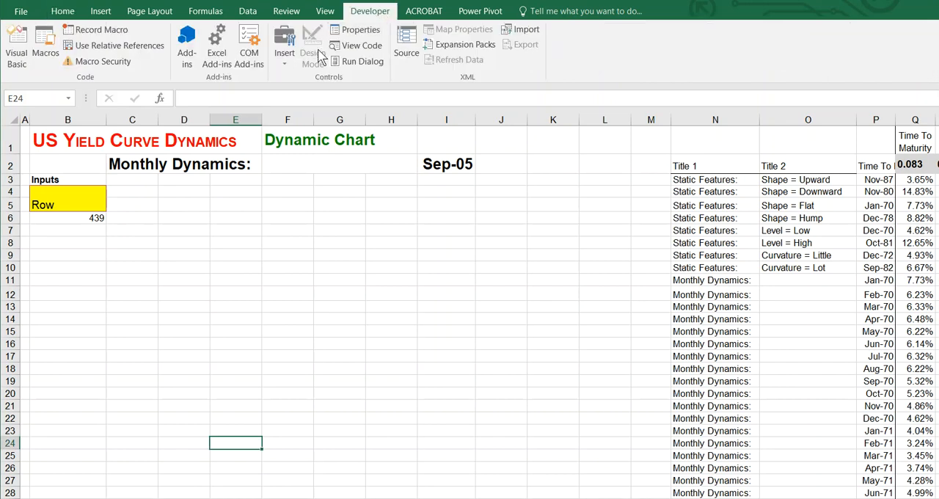
pyautogui.click(283, 59)
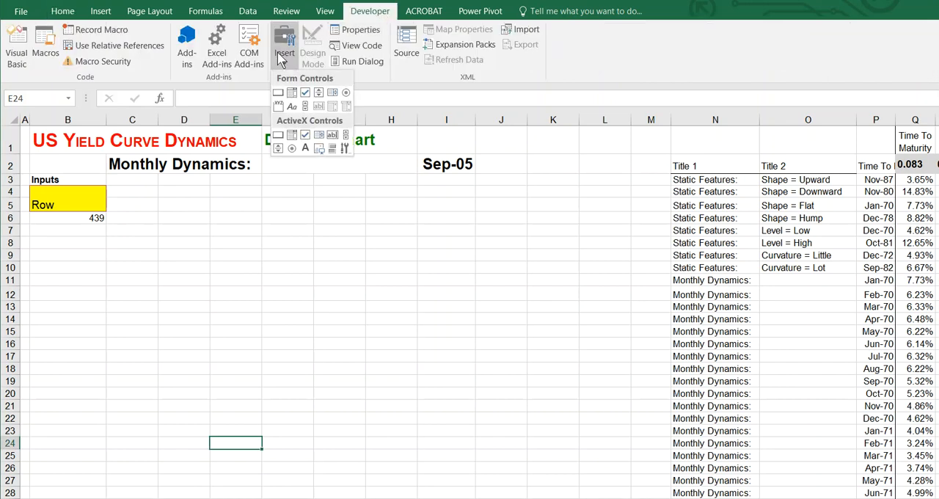
pyautogui.click(318, 93)
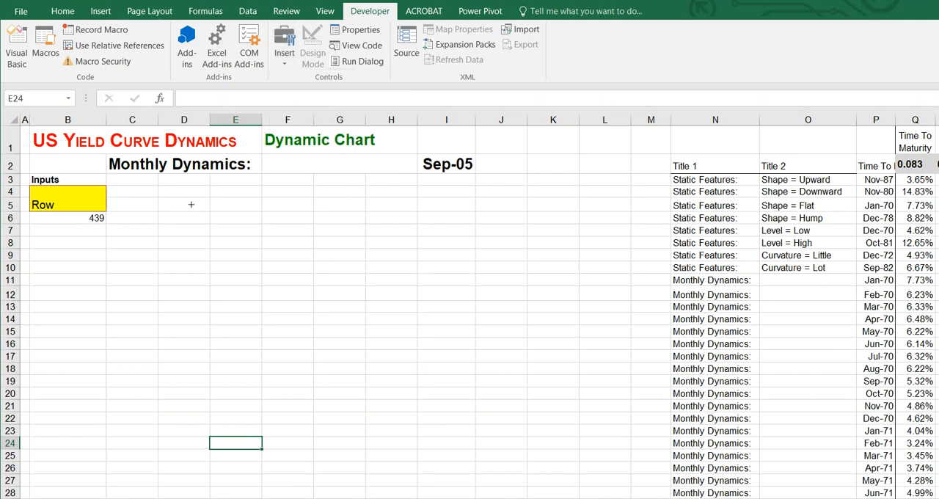
pyautogui.moveTo(184, 201); pyautogui.dragTo(253, 269)
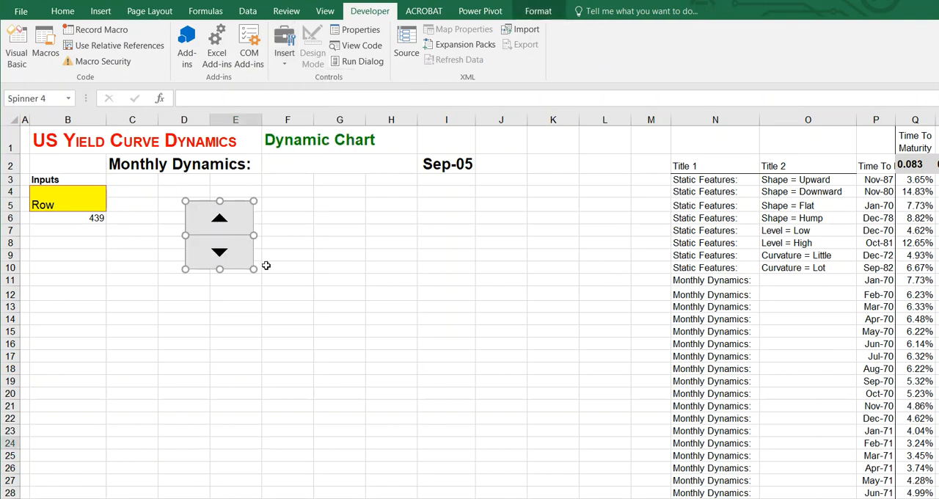
pyautogui.moveTo(253, 269); pyautogui.dragTo(93, 200)
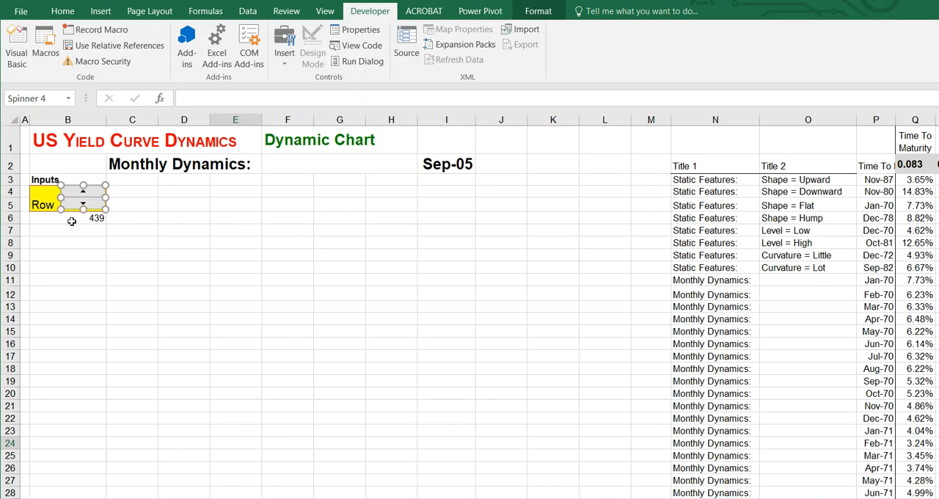
pyautogui.click(68, 218)
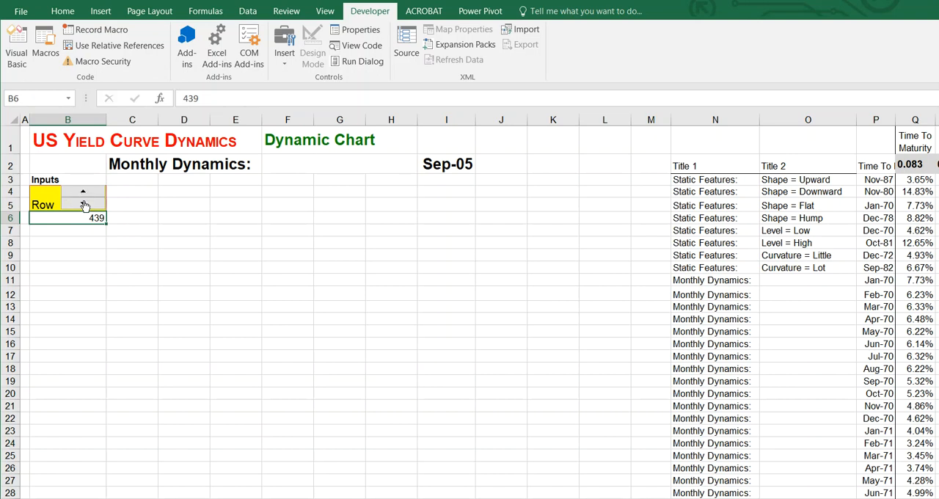
# Link the Row spinner to cell $B$6 and set its current value to 439
pyautogui.rightClick(88, 199)
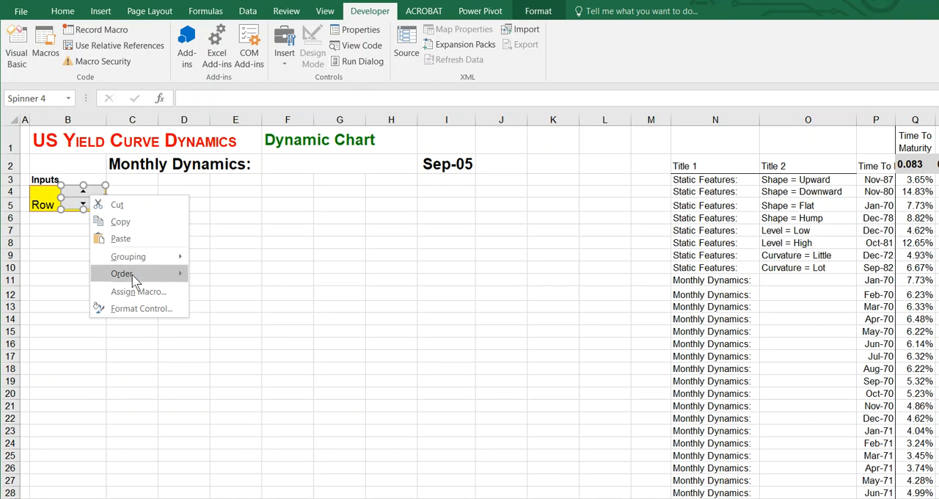
pyautogui.click(143, 307)
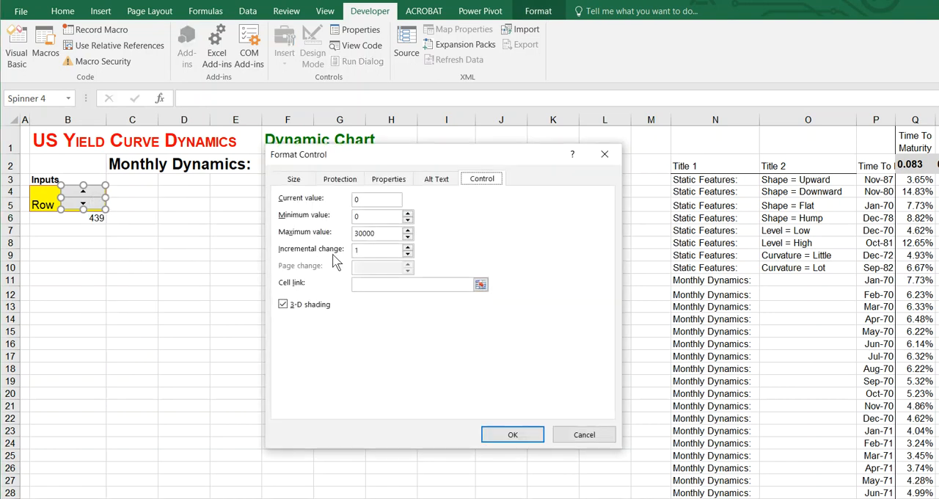
pyautogui.click(359, 288)
pyautogui.click(91, 218)
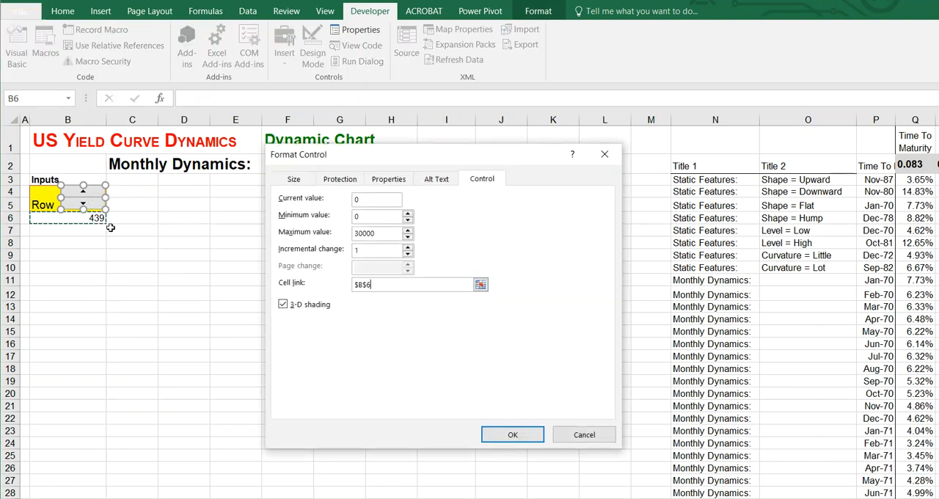
pyautogui.click(363, 200)
pyautogui.doubleClick(353, 199)
pyautogui.write('439')
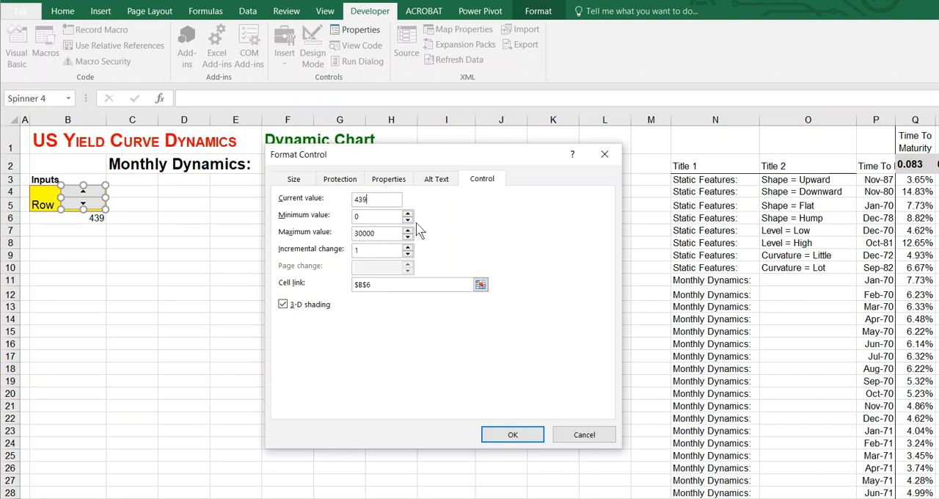
pyautogui.click(512, 434)
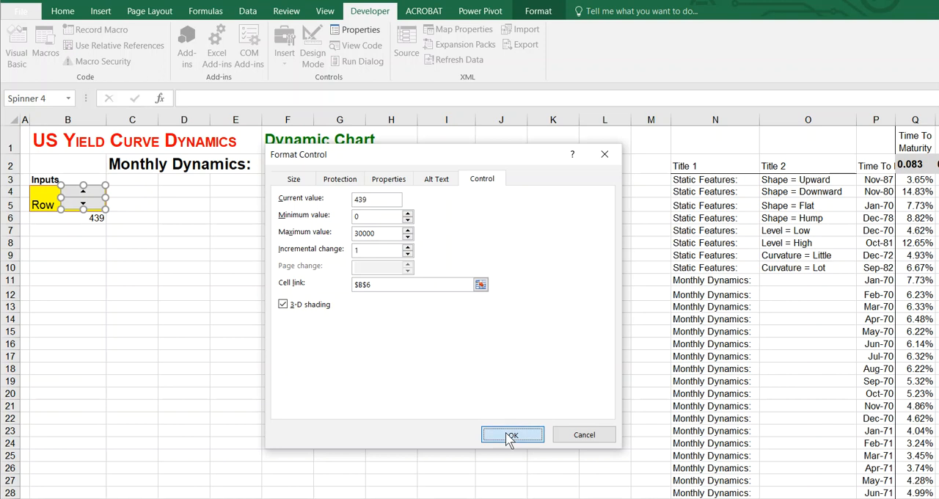
pyautogui.click(512, 319)
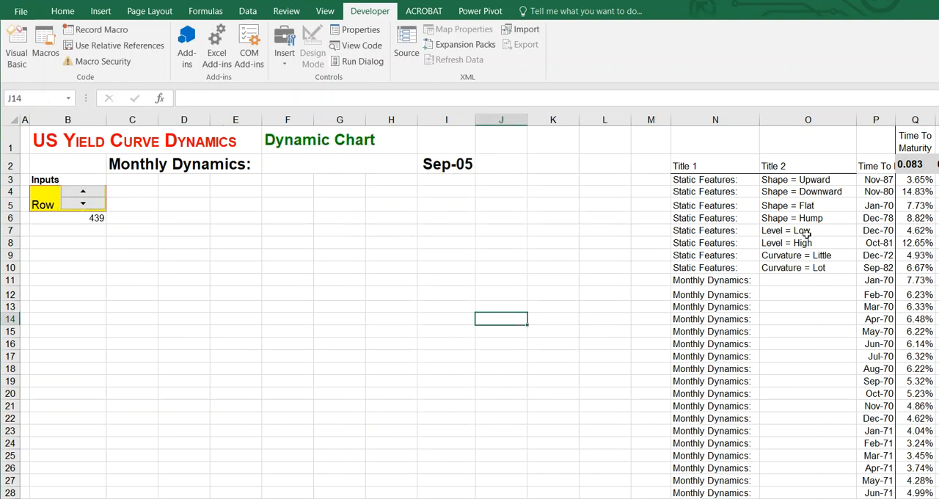
# Define the name "data" with workbook scope for the yield table range P2:Z602, including its maturity header row
pyautogui.moveTo(869, 120); pyautogui.dragTo(887, 161)
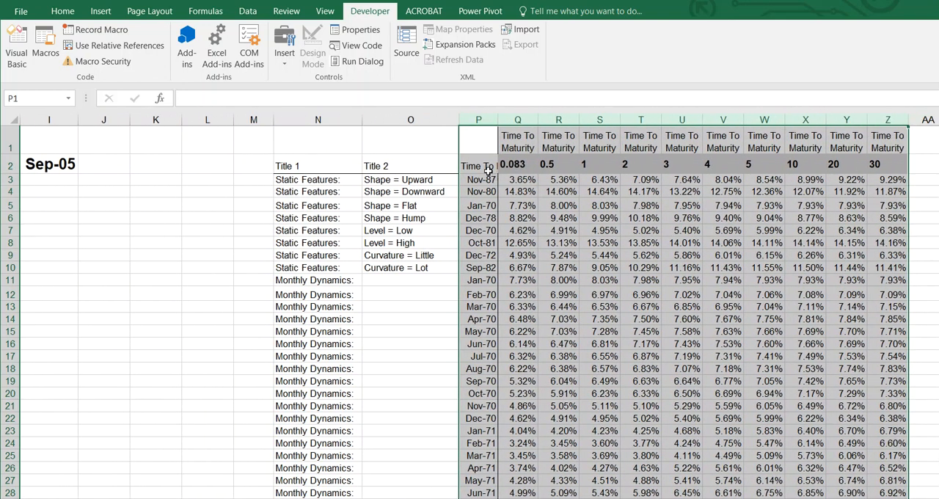
pyautogui.click(485, 167)
pyautogui.moveTo(486, 167); pyautogui.dragTo(880, 431)
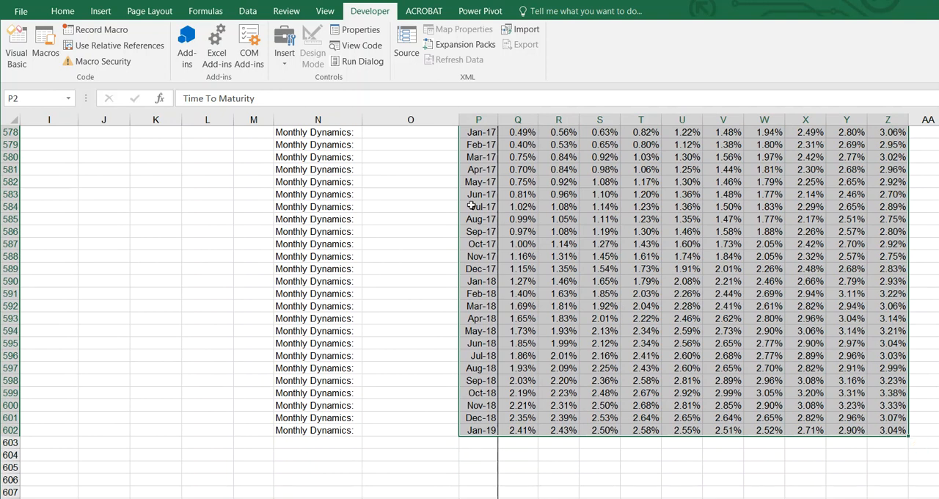
pyautogui.click(201, 16)
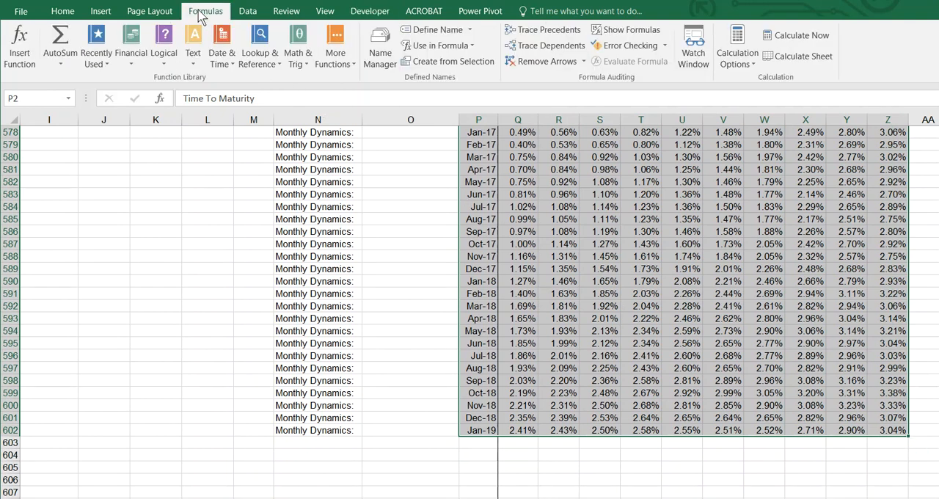
pyautogui.click(380, 53)
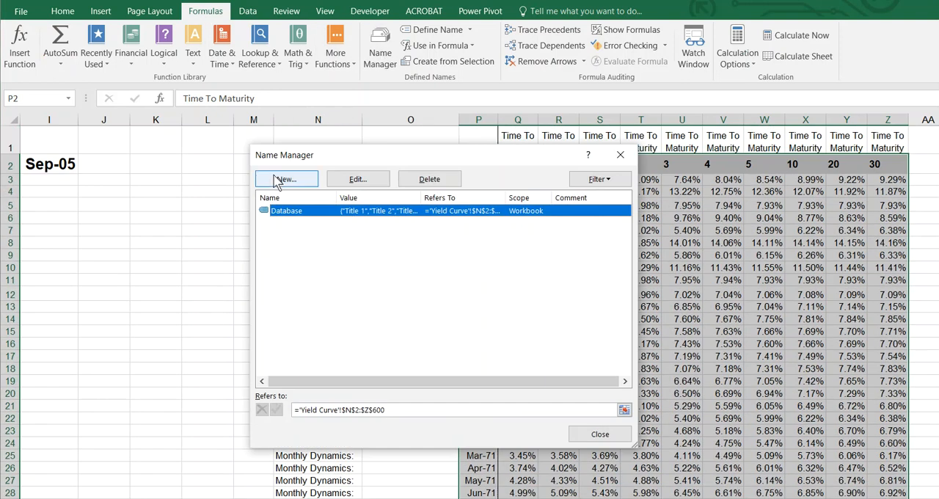
pyautogui.click(283, 179)
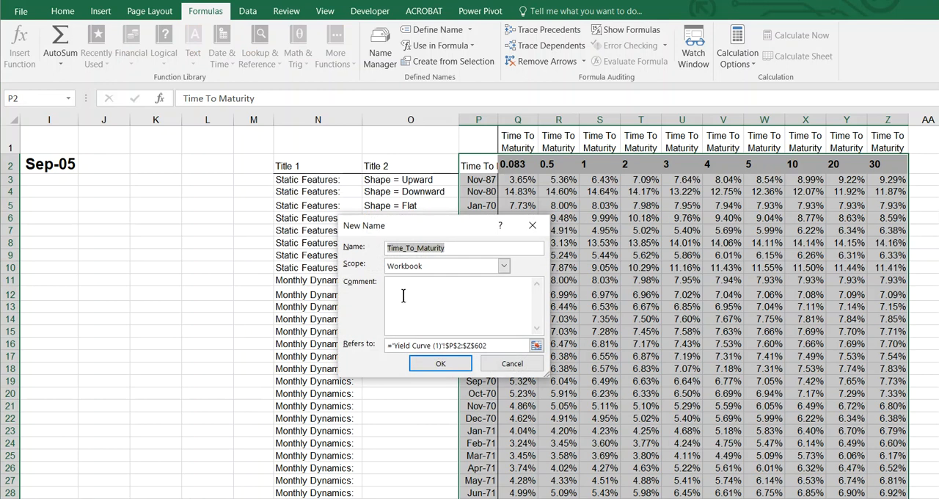
pyautogui.click(457, 251)
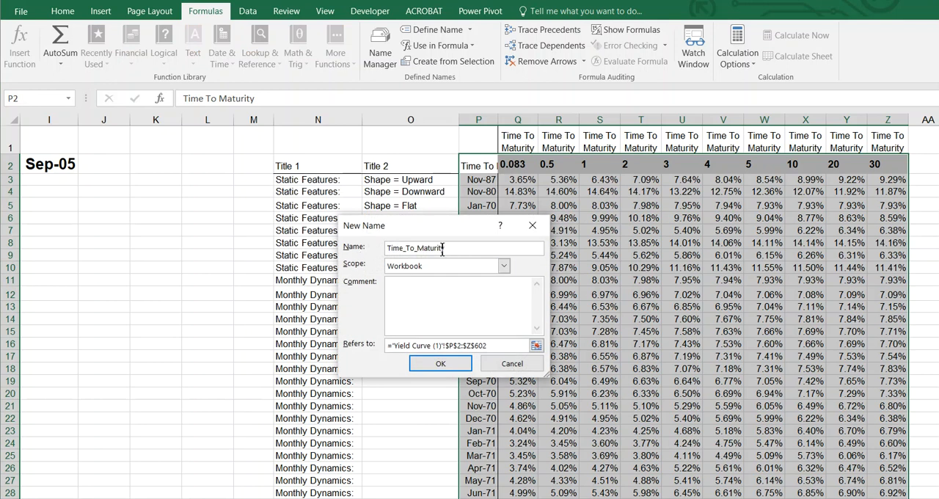
pyautogui.moveTo(451, 251); pyautogui.dragTo(341, 247)
pyautogui.write('d')
pyautogui.click(440, 362)
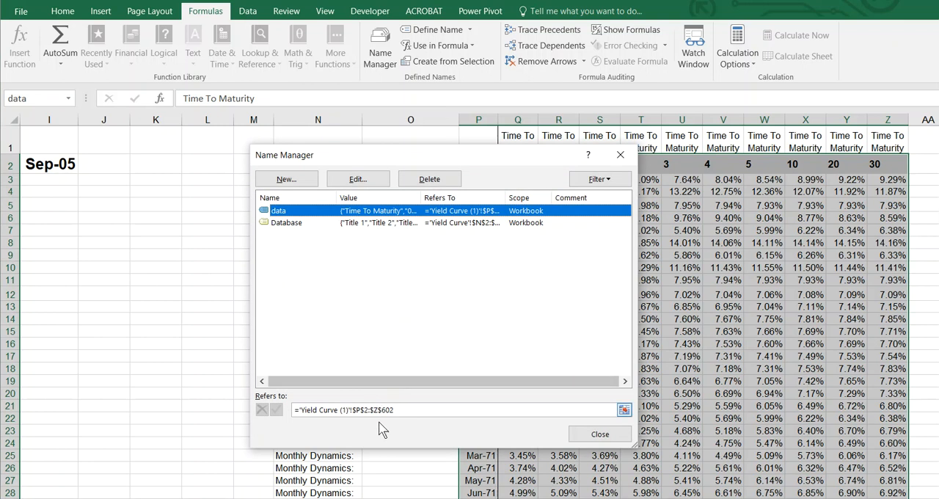
pyautogui.click(600, 433)
# Start an HLOOKUP formula in output cell B31 and open its function arguments
pyautogui.click(198, 409)
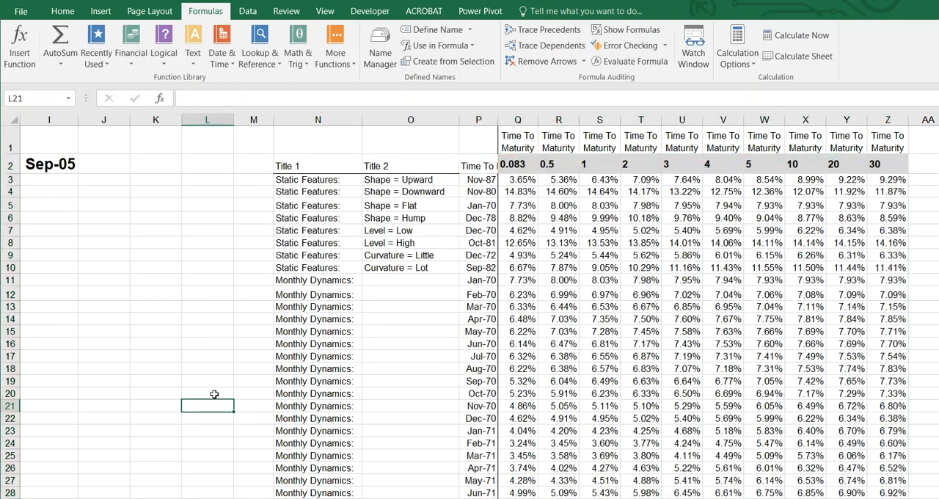
pyautogui.press('Left')
pyautogui.press('Left')
pyautogui.press('Left')
pyautogui.press('Left')
pyautogui.press('Left')
pyautogui.press('Left')
pyautogui.press('Left')
pyautogui.press('Left')
pyautogui.press('Left')
pyautogui.press('Left')
pyautogui.press('Left')
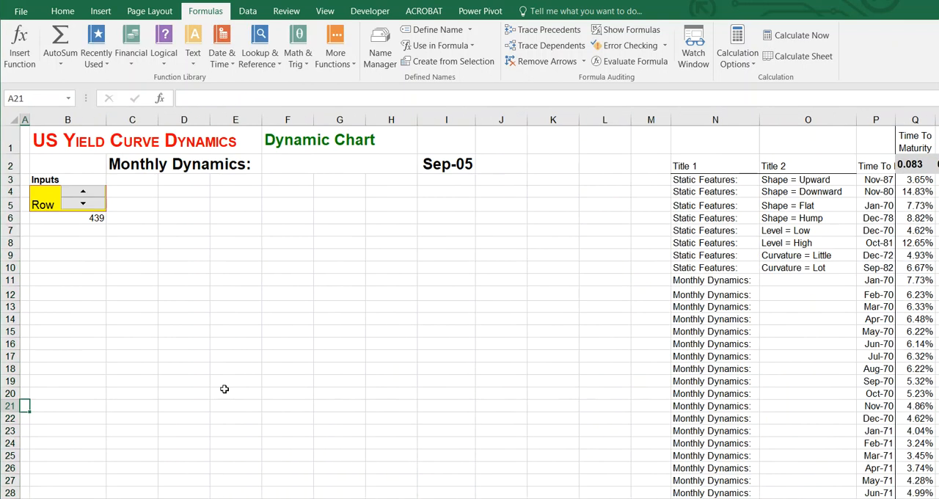
pyautogui.scroll(-5, 224, 389)
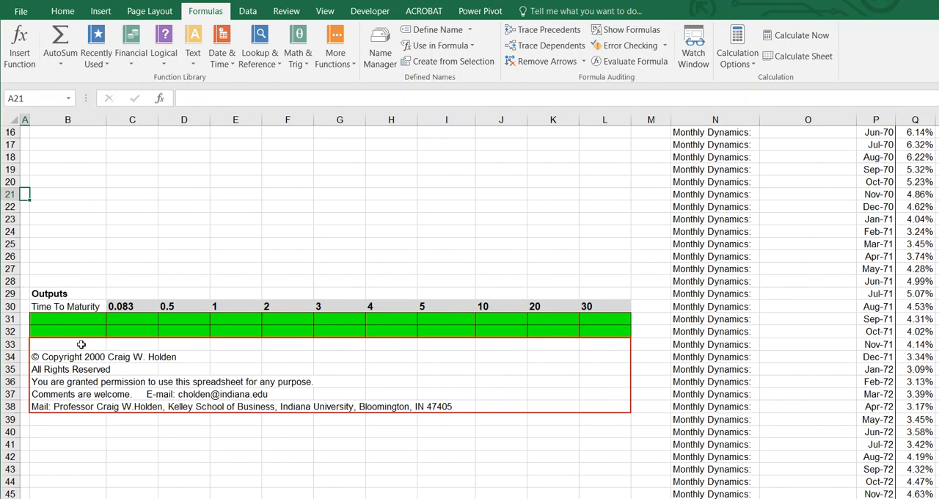
pyautogui.click(69, 319)
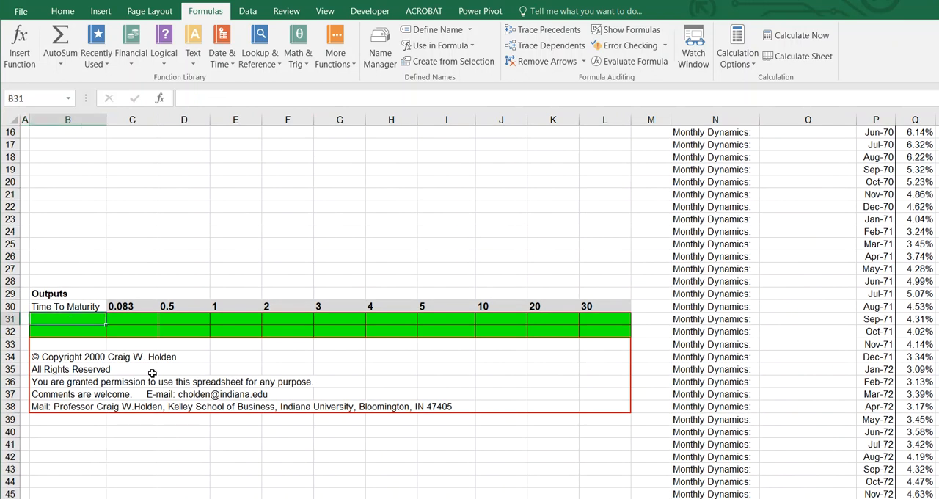
pyautogui.write('=hlookup')
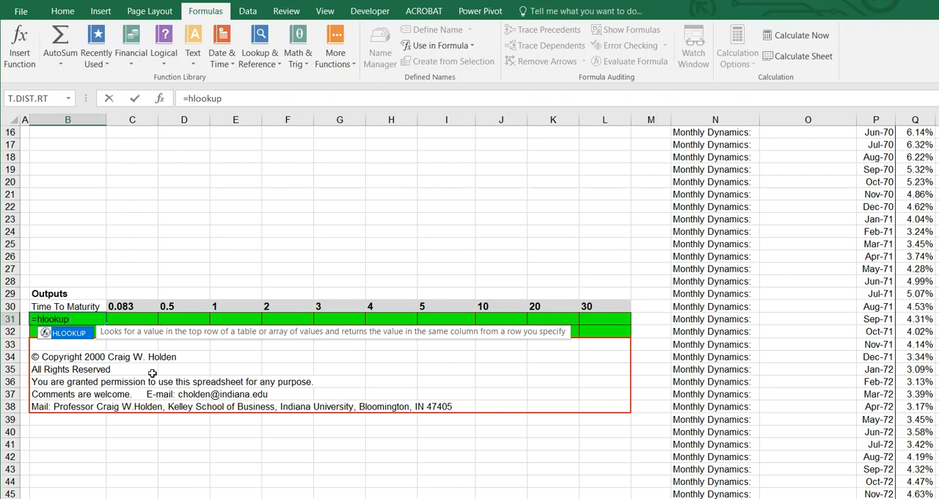
pyautogui.write('(')
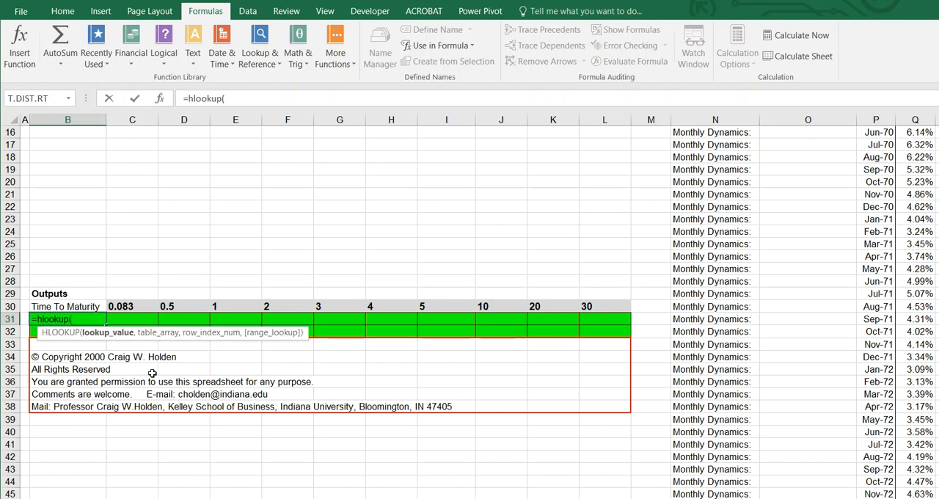
pyautogui.click(159, 98)
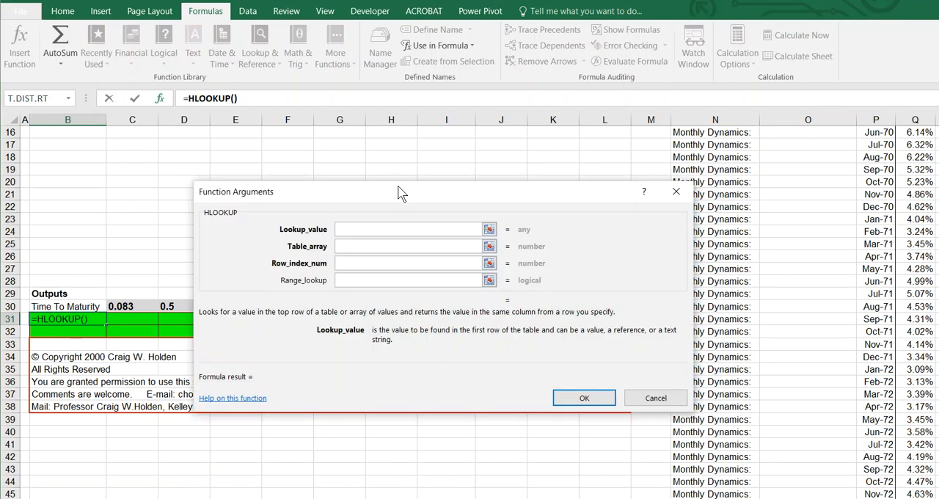
# Complete the HLOOKUP in B31 with lookup value B30, table array "data" and row index B6
pyautogui.click(76, 306)
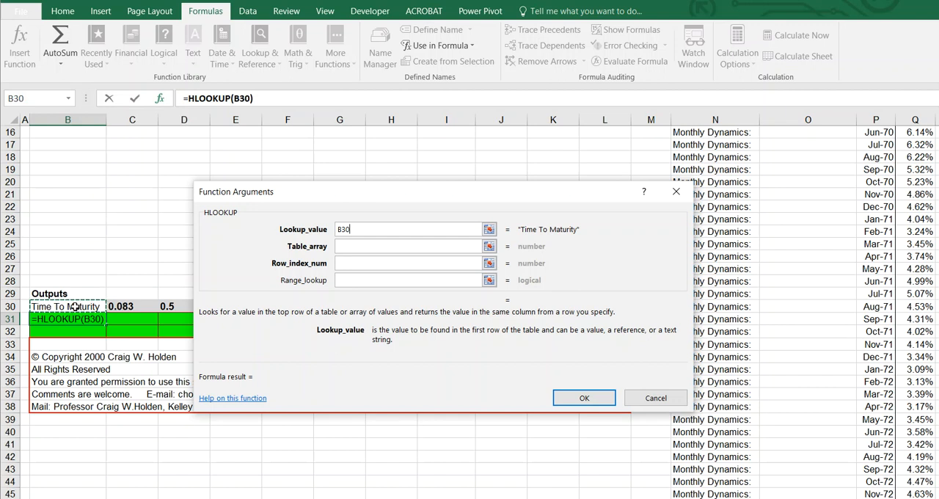
pyautogui.click(345, 248)
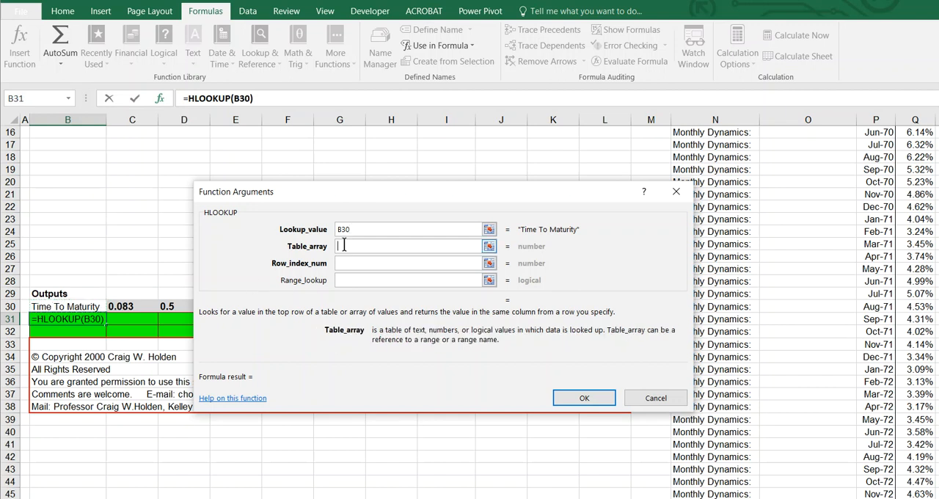
pyautogui.write('data')
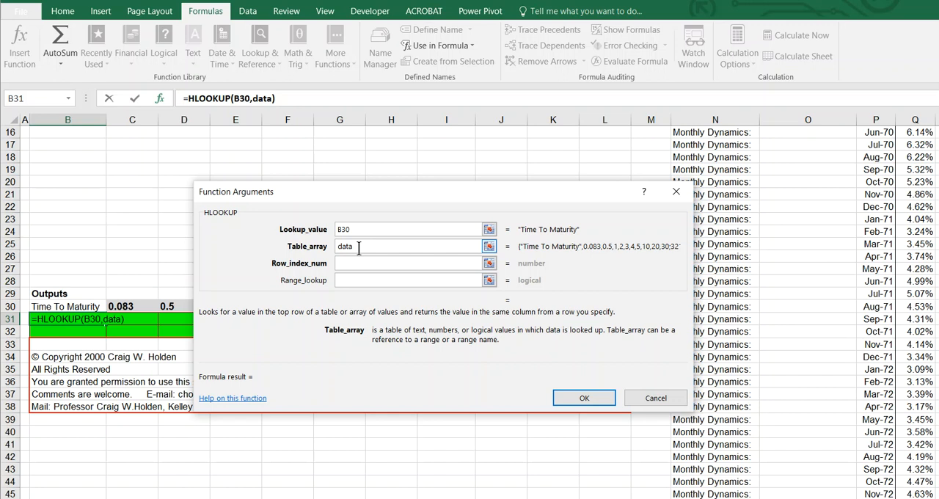
pyautogui.click(367, 264)
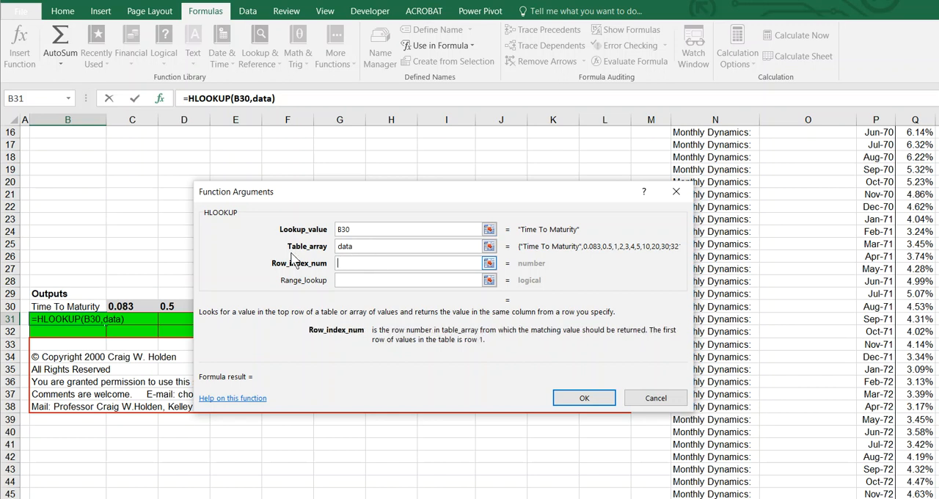
pyautogui.scroll(5, 93, 239)
pyautogui.click(86, 219)
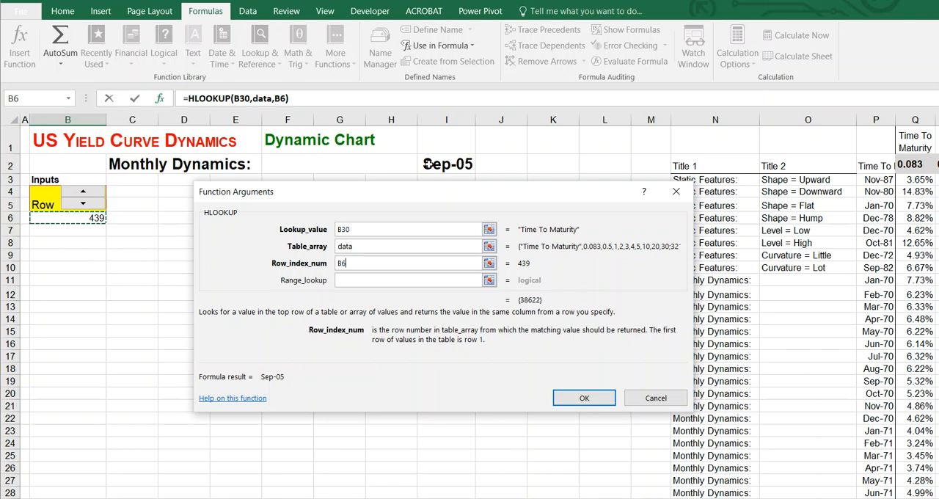
pyautogui.press('Return')
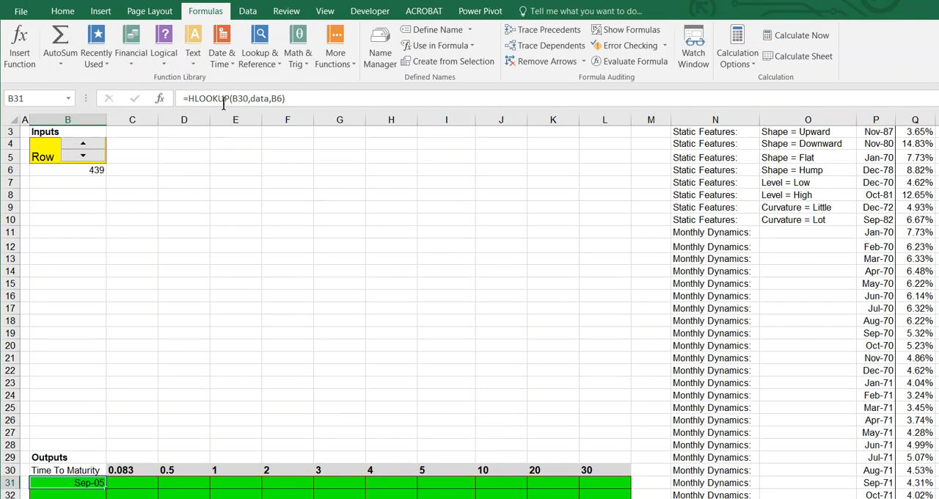
# Make the row index reference in the B31 HLOOKUP formula absolute as $B$6
pyautogui.click(70, 170)
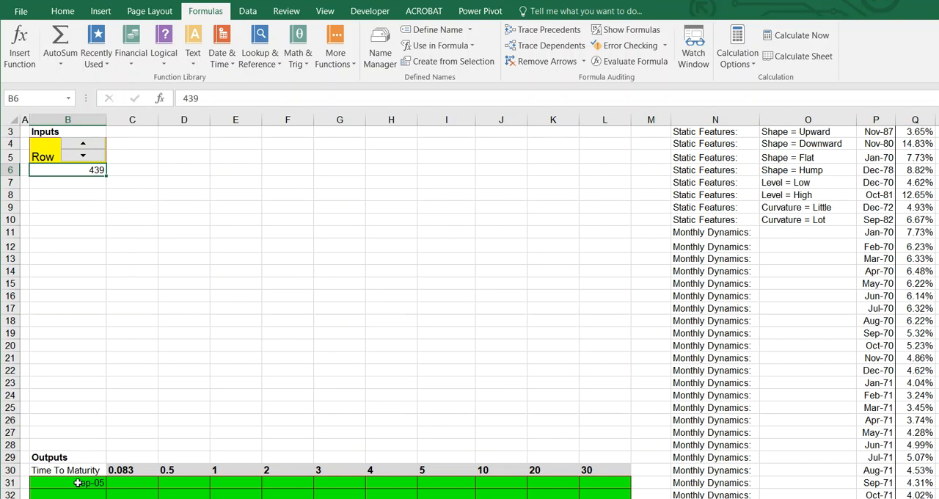
pyautogui.click(78, 483)
pyautogui.click(263, 96)
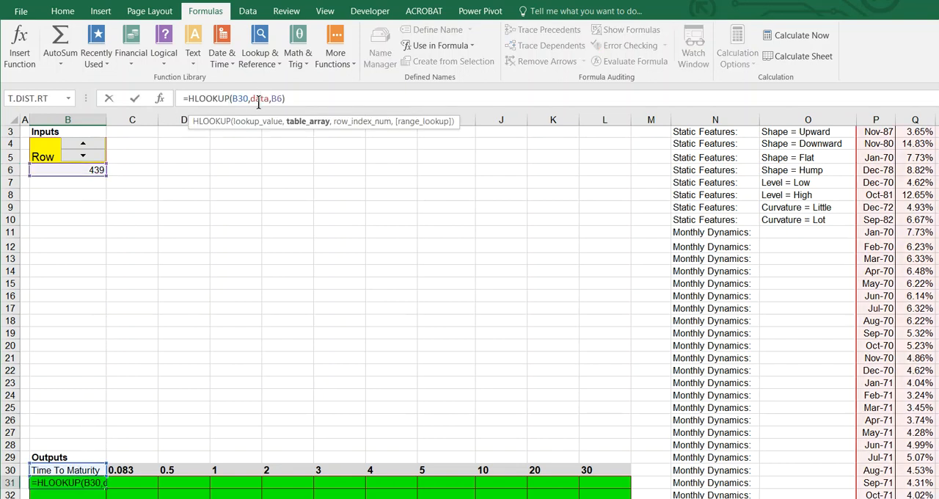
pyautogui.click(277, 98)
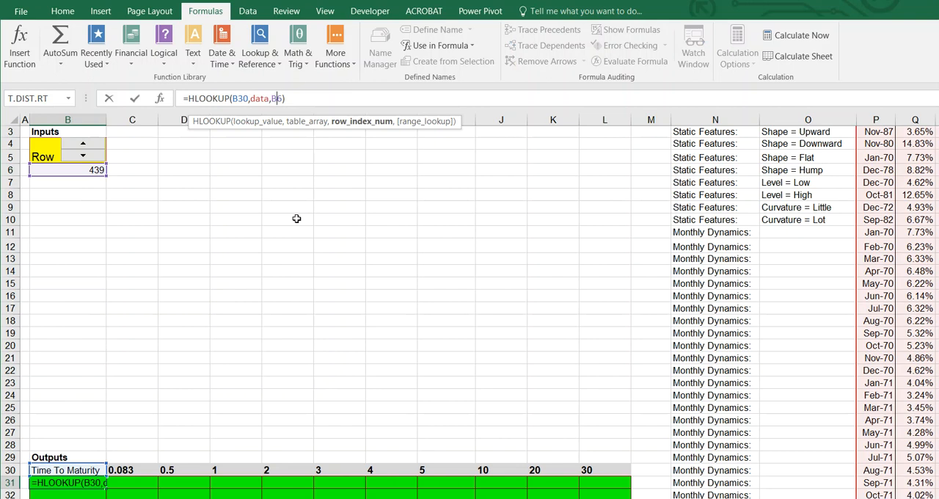
pyautogui.press('F4')
pyautogui.press('Return')
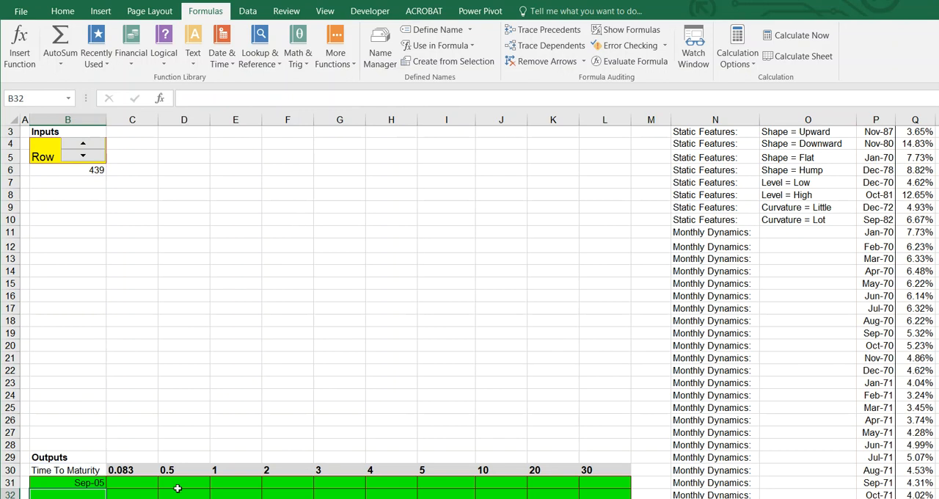
# Fill the B31 HLOOKUP formula across the first output row to L31, under all the maturities
pyautogui.click(89, 482)
pyautogui.moveTo(106, 485); pyautogui.dragTo(624, 484)
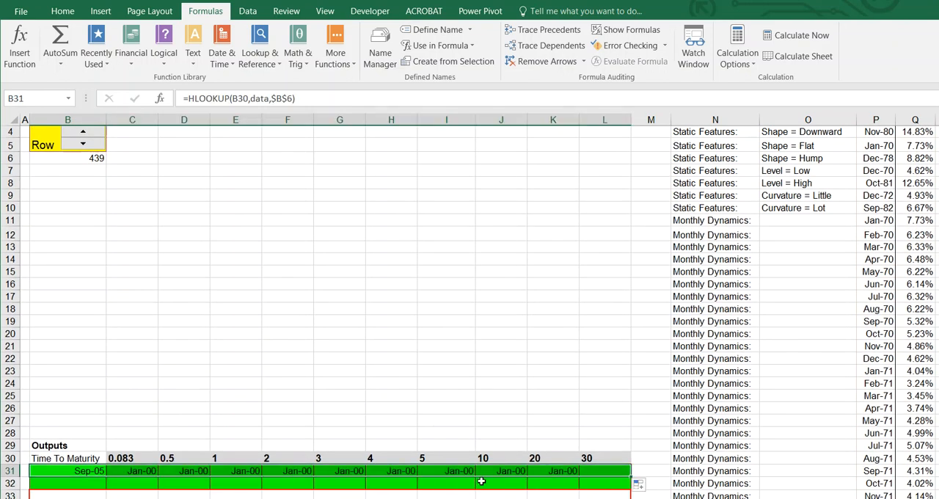
pyautogui.click(128, 458)
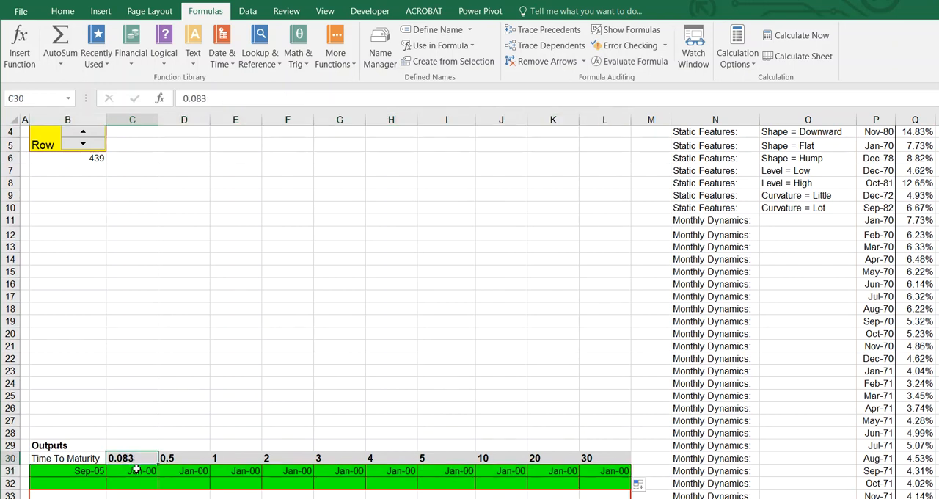
pyautogui.click(180, 458)
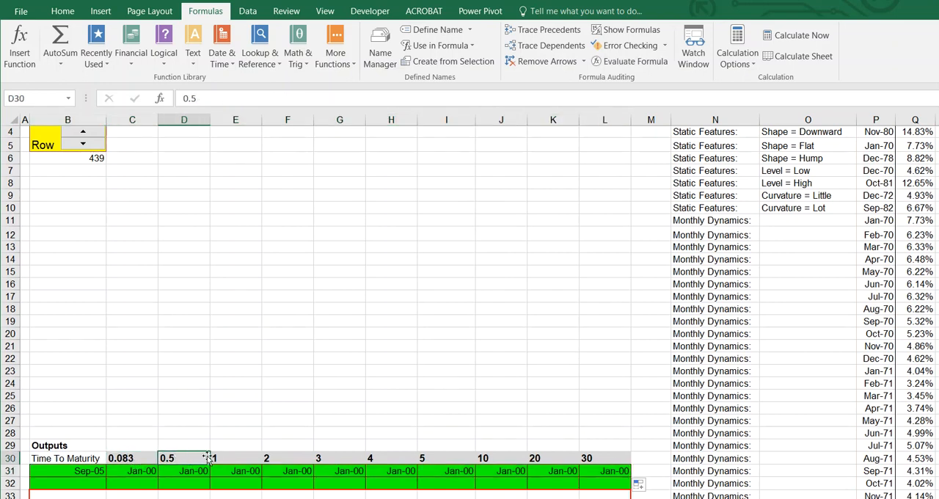
pyautogui.click(225, 457)
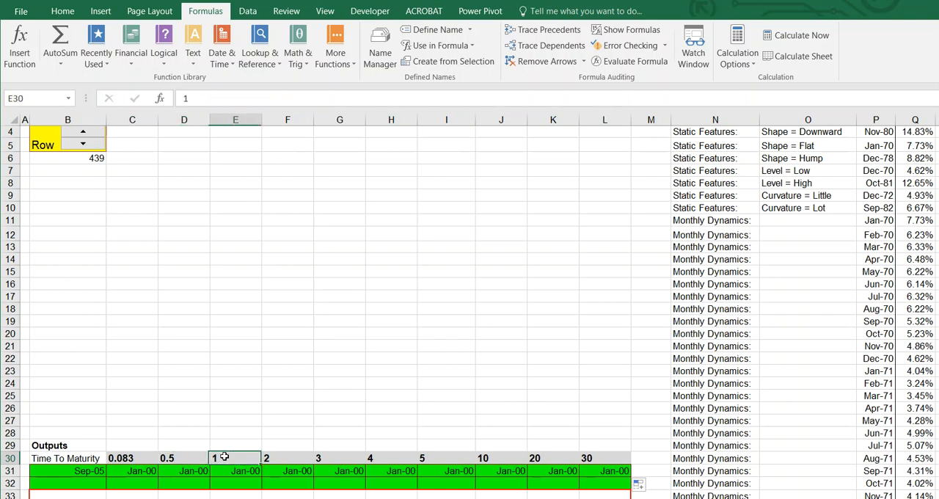
pyautogui.click(282, 469)
# Format the yields in C31:L31 as percentages with two decimal places
pyautogui.moveTo(143, 470); pyautogui.dragTo(604, 470)
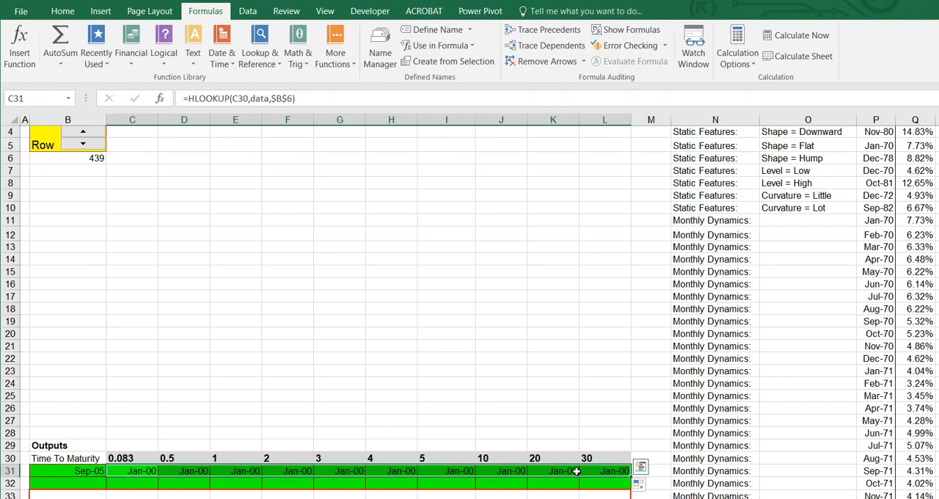
pyautogui.click(63, 10)
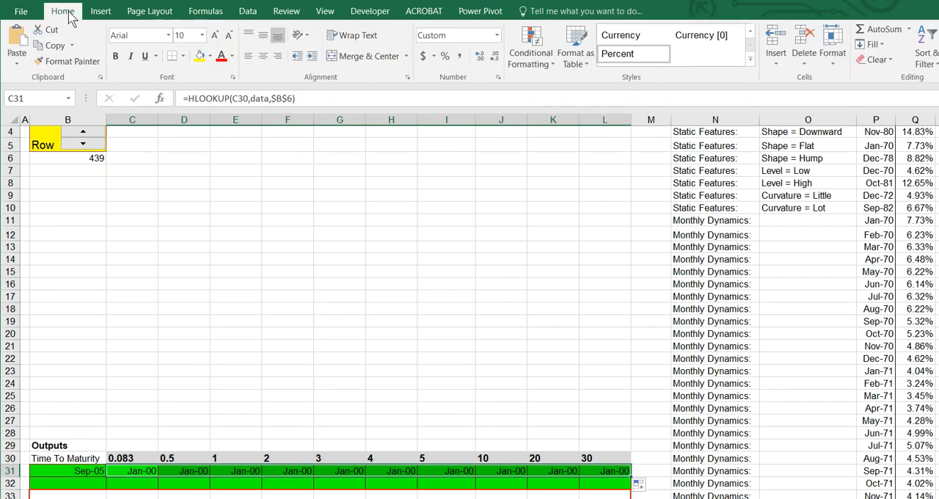
pyautogui.click(446, 57)
pyautogui.click(480, 57)
pyautogui.click(480, 56)
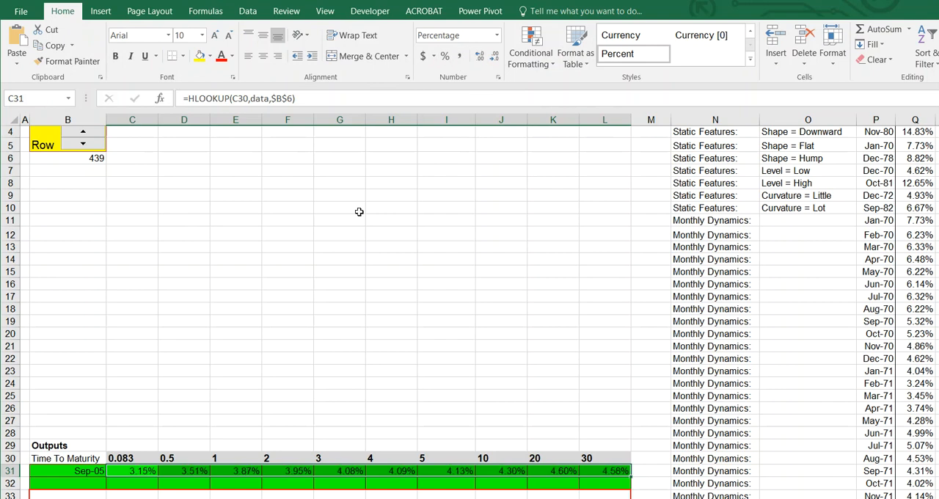
# Start an HLOOKUP formula in output cell B32 and open its function arguments
pyautogui.click(80, 481)
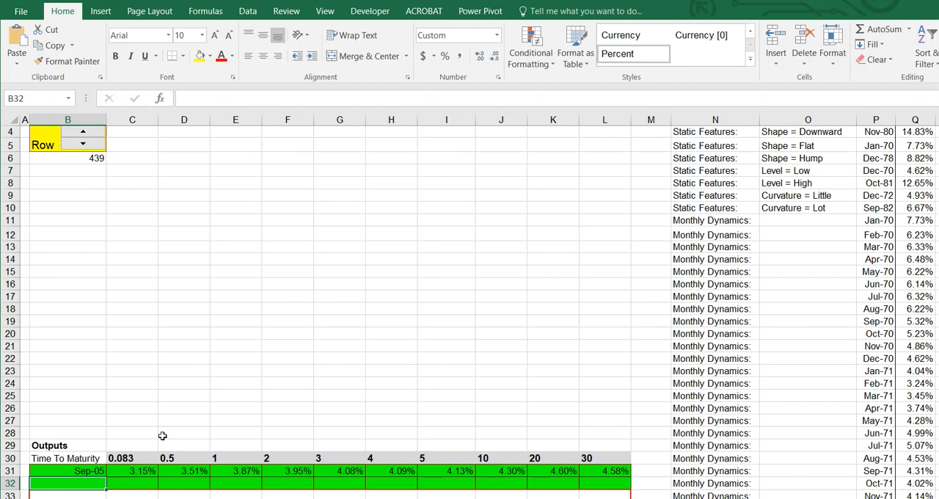
pyautogui.write('=')
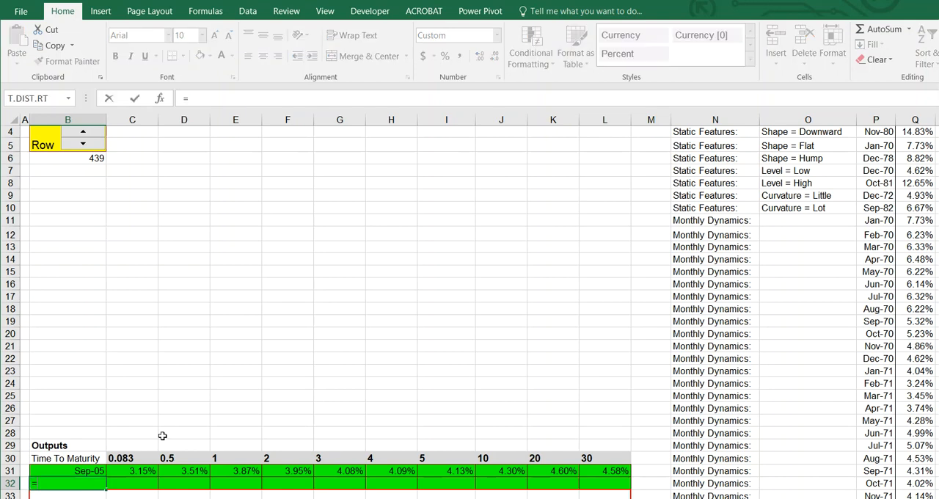
pyautogui.write('h')
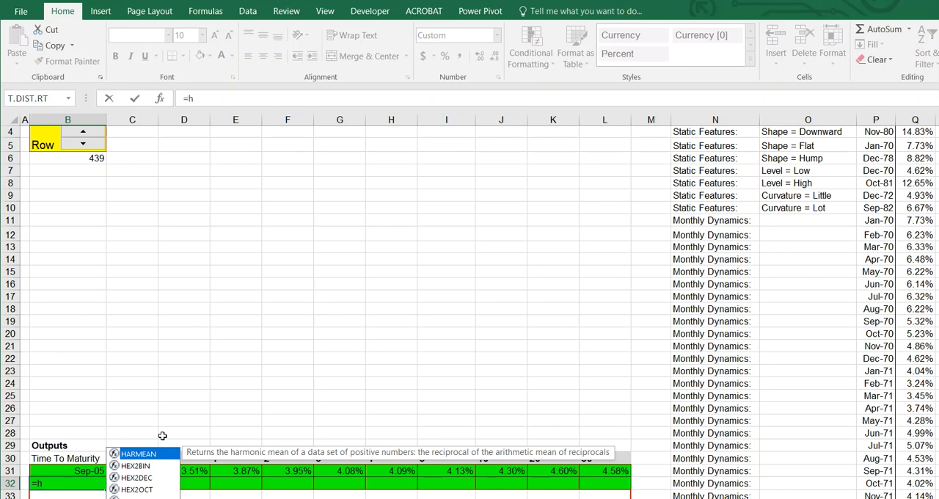
pyautogui.write('lookup')
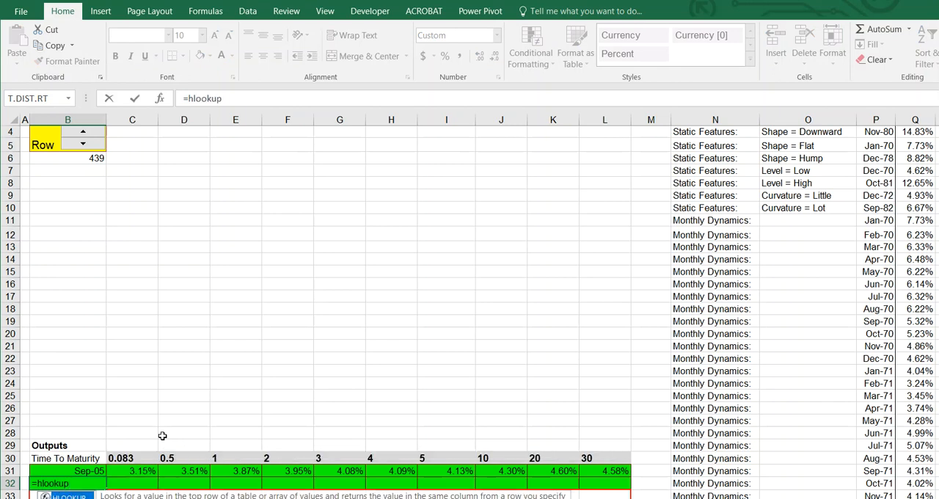
pyautogui.write('(')
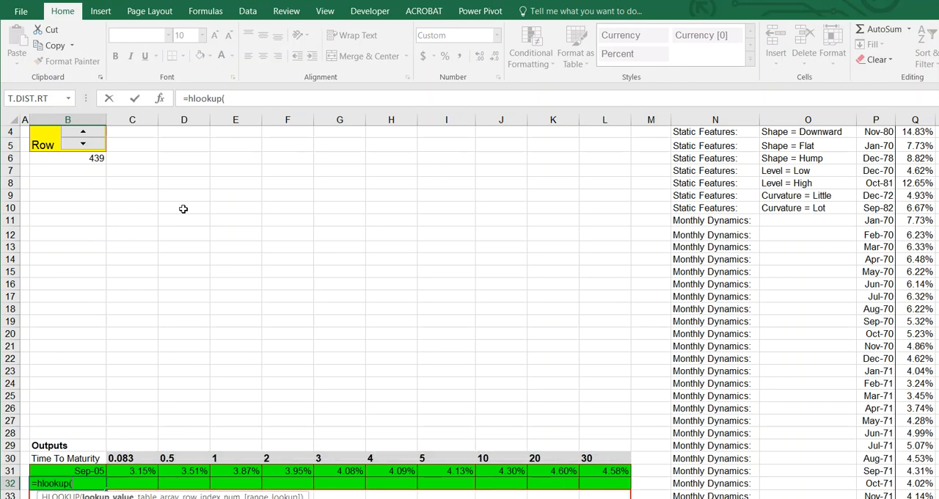
pyautogui.click(159, 98)
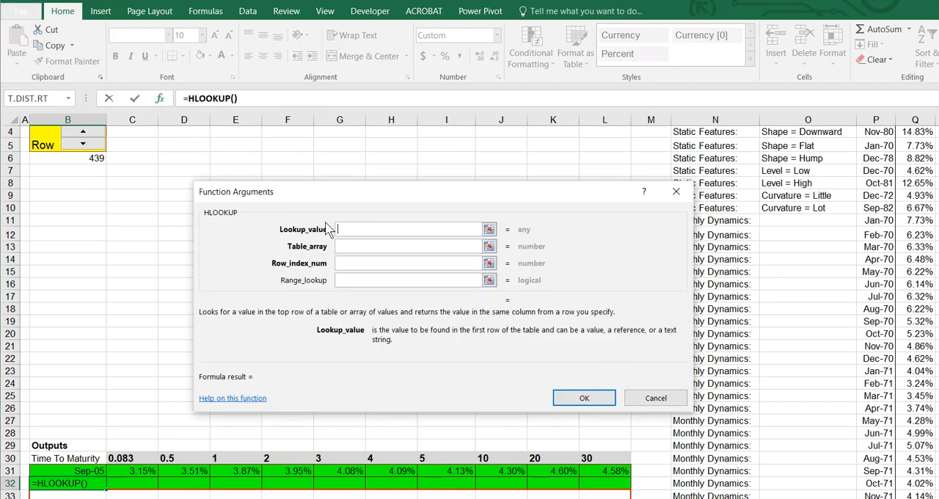
# Complete the HLOOKUP in B32 with lookup value B30, table array "data" and row index $B$6-12
pyautogui.click(60, 460)
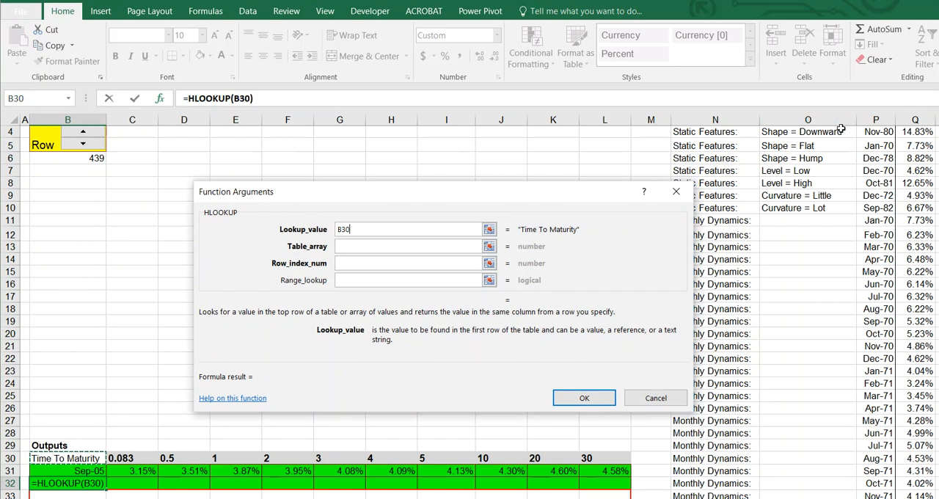
pyautogui.click(346, 245)
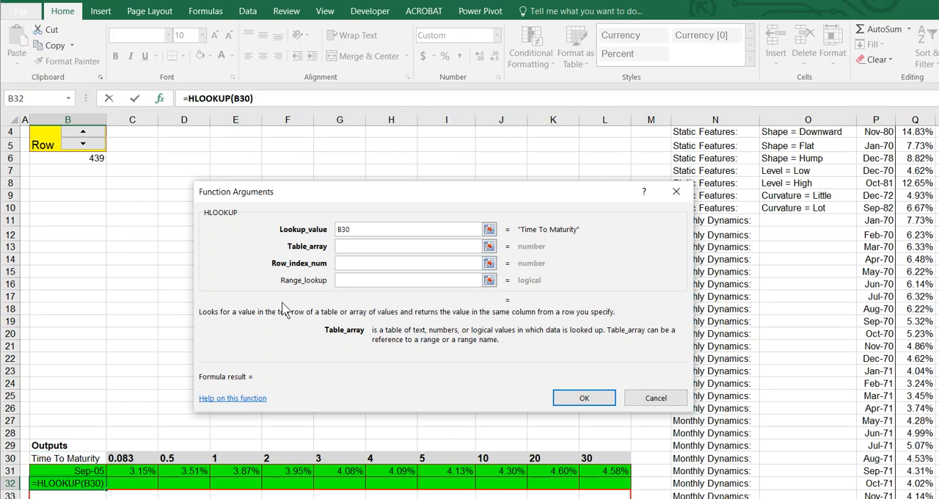
pyautogui.write('data')
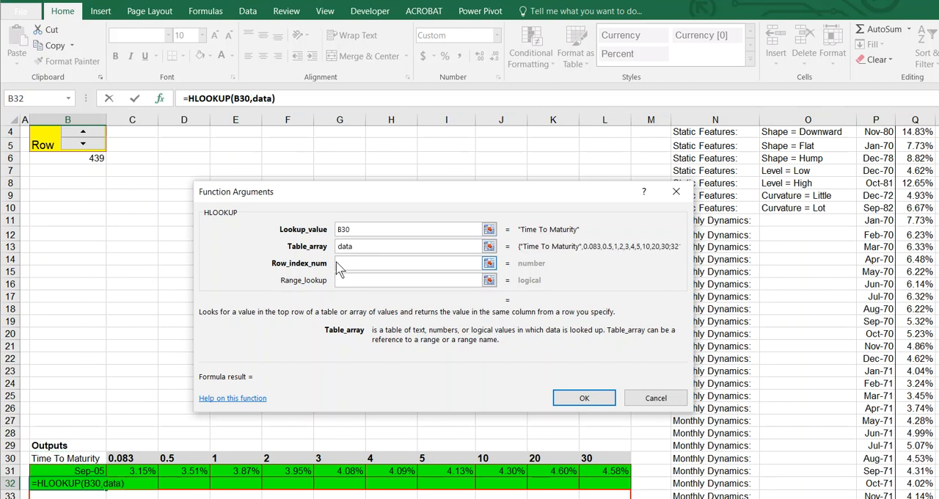
pyautogui.click(361, 264)
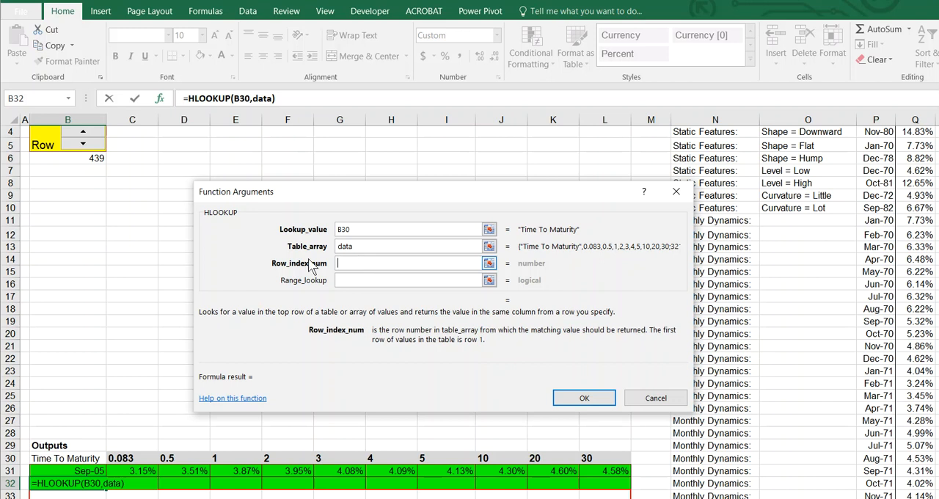
pyautogui.click(81, 162)
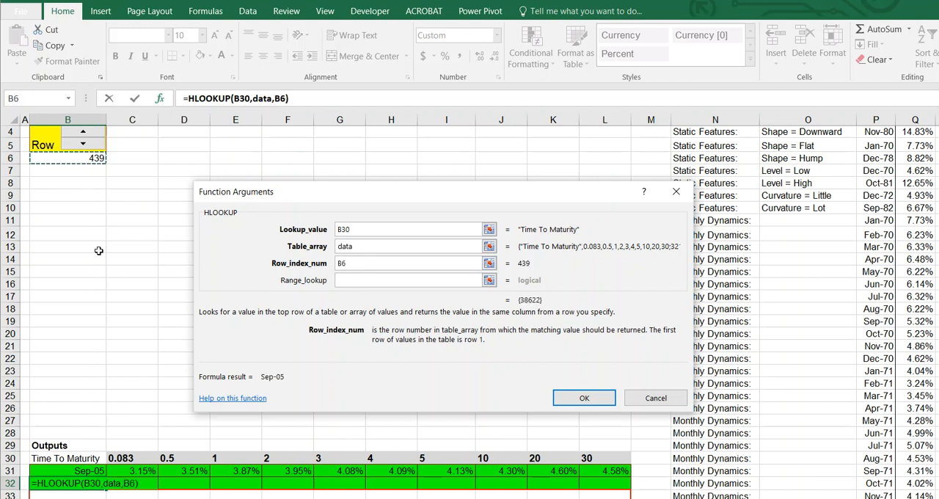
pyautogui.press('F4')
pyautogui.write('-12')
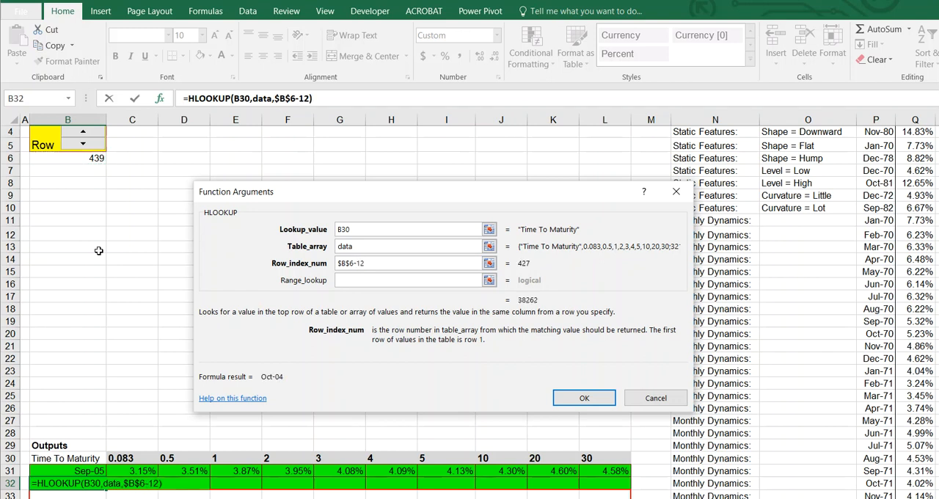
pyautogui.click(583, 397)
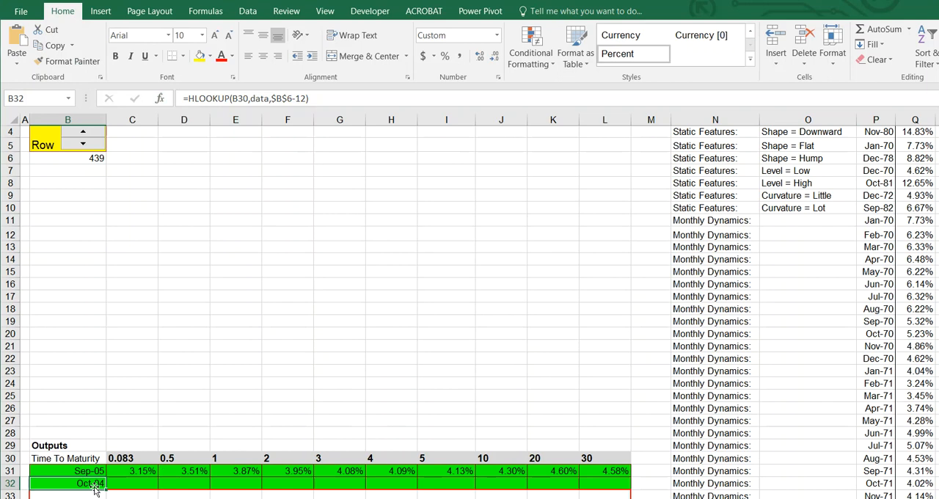
# Fill the B32 formula across to L32 and format C32:L32 as percentages with two decimal places
pyautogui.moveTo(106, 489); pyautogui.dragTo(629, 489)
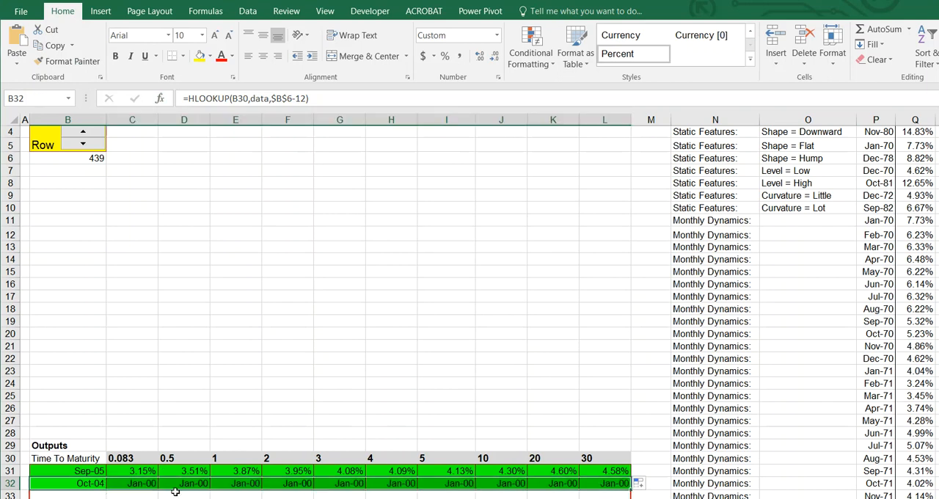
pyautogui.moveTo(146, 483); pyautogui.dragTo(602, 484)
pyautogui.click(446, 56)
pyautogui.click(479, 57)
pyautogui.click(480, 58)
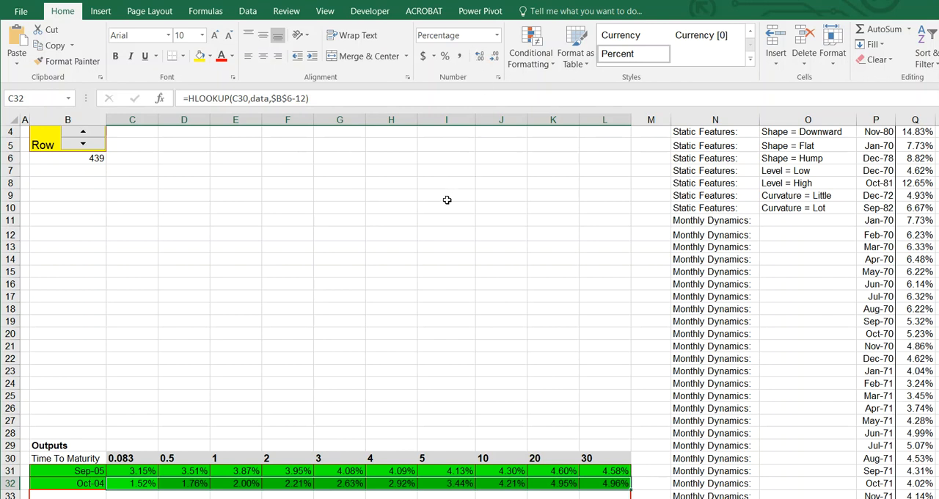
pyautogui.click(241, 388)
# Insert a scatter chart with straight lines and markers from B30:L32, and enlarge it to fill the area above the outputs across columns C to L
pyautogui.click(87, 460)
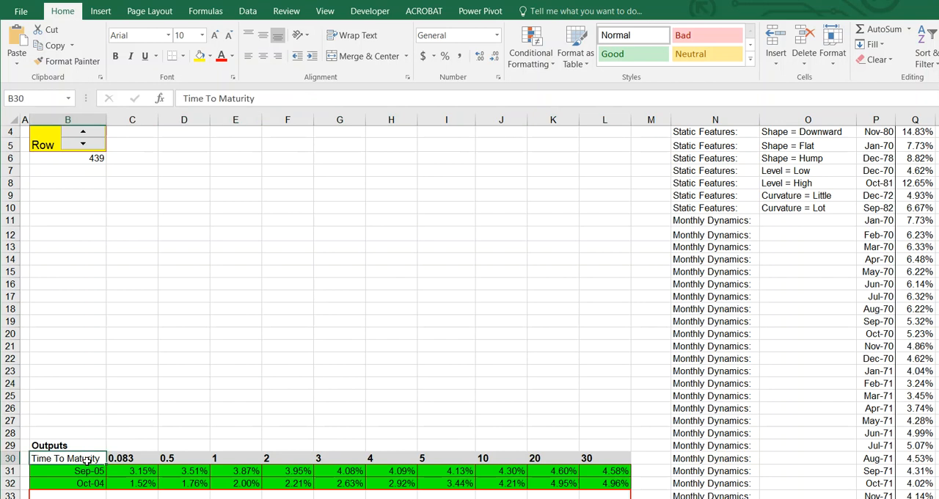
pyautogui.moveTo(87, 460); pyautogui.dragTo(599, 490)
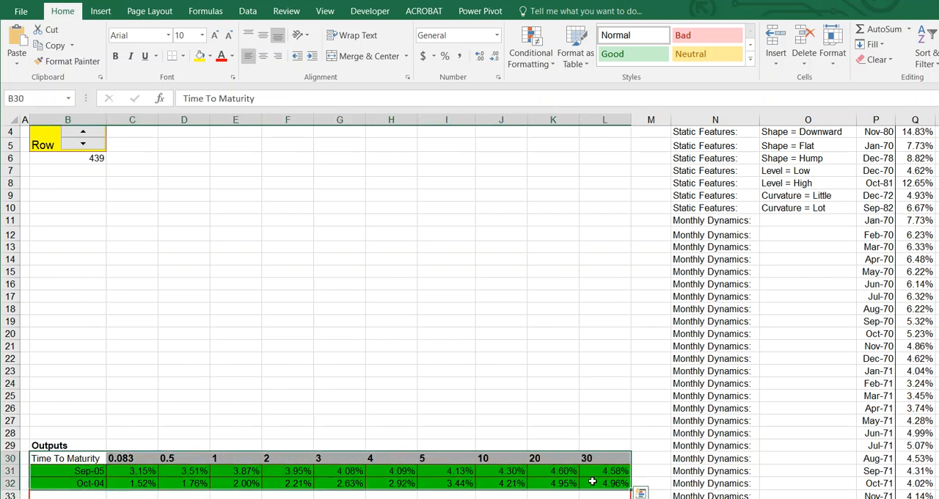
pyautogui.click(103, 14)
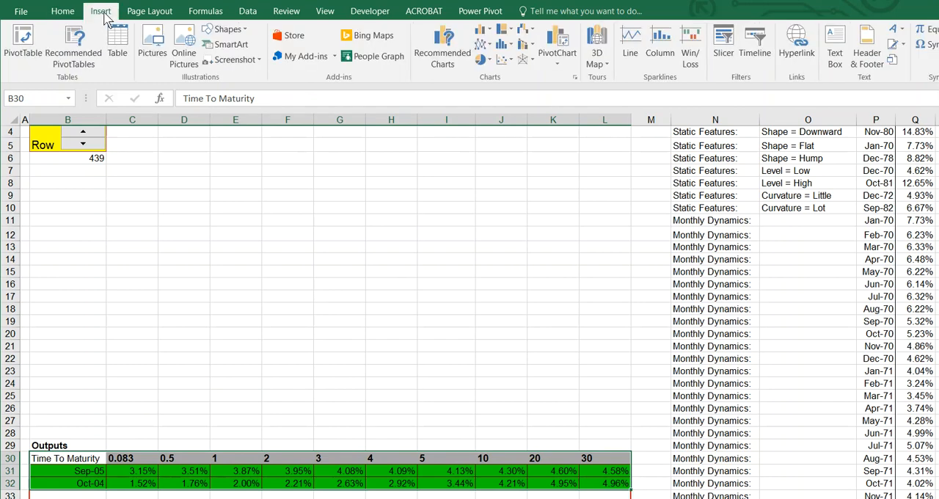
pyautogui.click(503, 61)
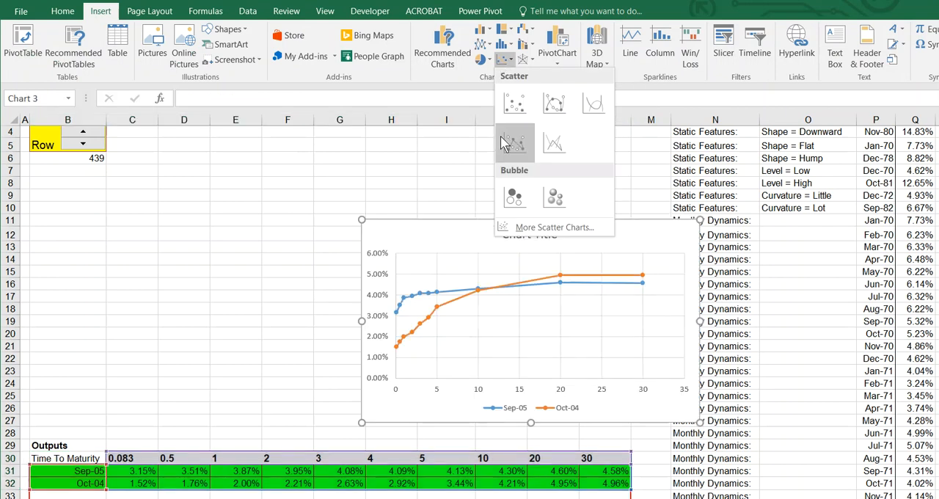
pyautogui.click(500, 143)
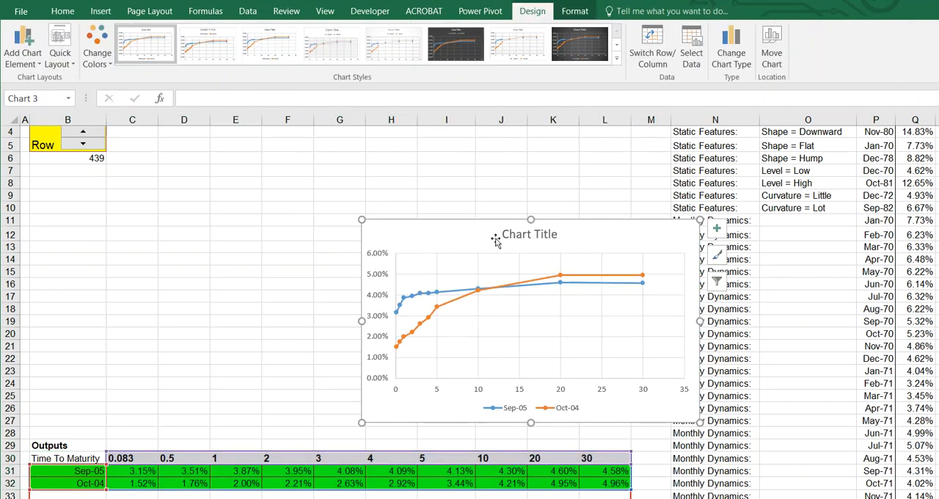
pyautogui.moveTo(495, 242); pyautogui.dragTo(262, 154)
pyautogui.moveTo(469, 336); pyautogui.dragTo(611, 440)
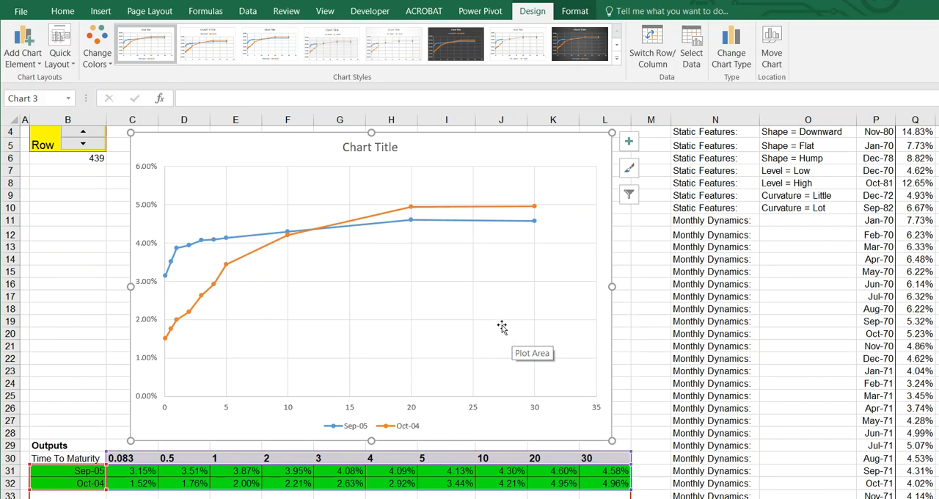
# Shrink the chart's plot area from its upper-right corner to free space along the chart's right side
pyautogui.rightClick(479, 297)
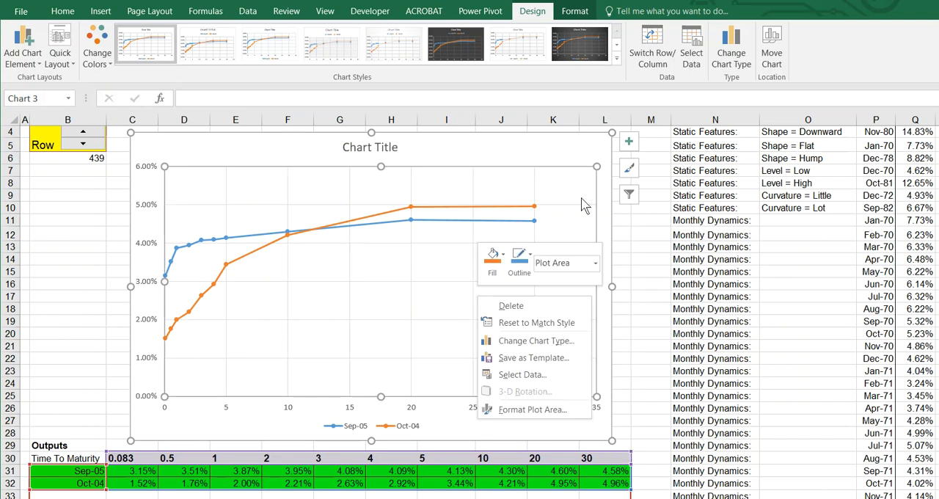
pyautogui.click(597, 169)
pyautogui.moveTo(596, 168); pyautogui.dragTo(520, 178)
# Place the legend to the right of the plot area with its two entries stacked, and shift the plot area slightly toward it
pyautogui.click(378, 432)
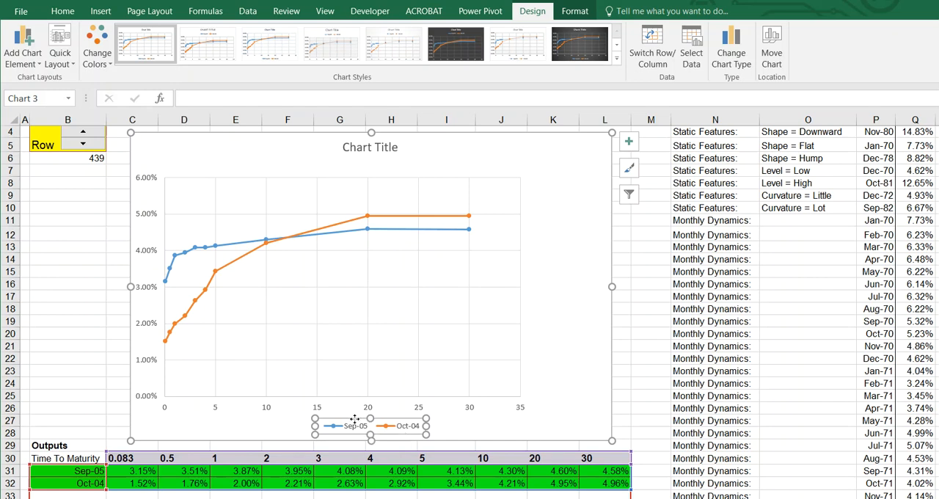
pyautogui.moveTo(354, 418); pyautogui.dragTo(481, 379)
pyautogui.moveTo(547, 280); pyautogui.dragTo(539, 257)
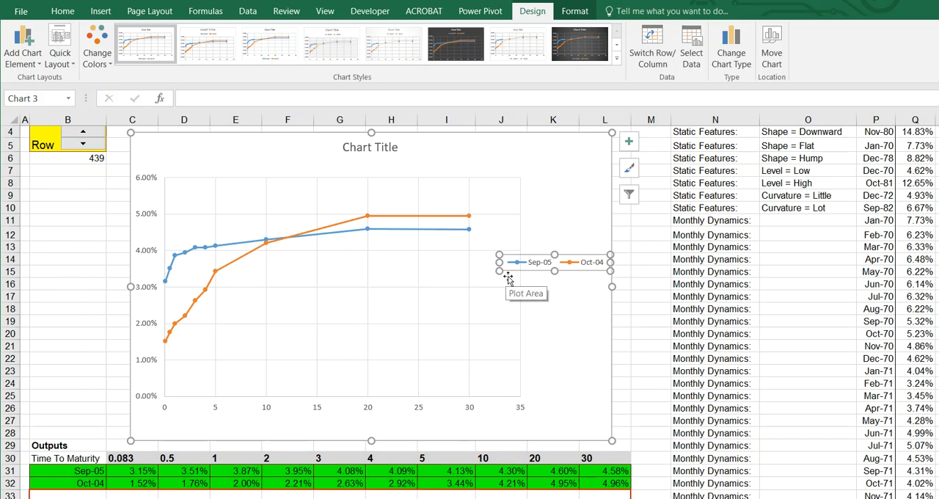
pyautogui.moveTo(497, 272); pyautogui.dragTo(532, 300)
pyautogui.click(343, 287)
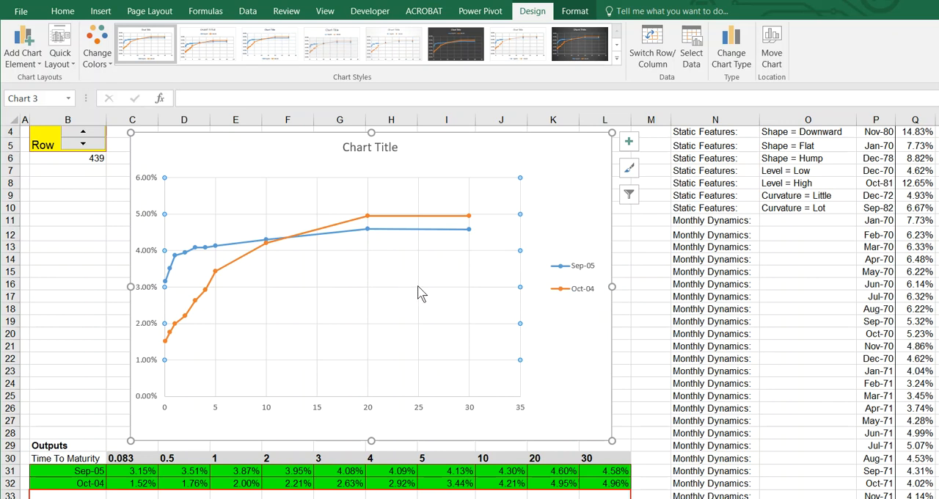
pyautogui.moveTo(443, 293); pyautogui.dragTo(456, 295)
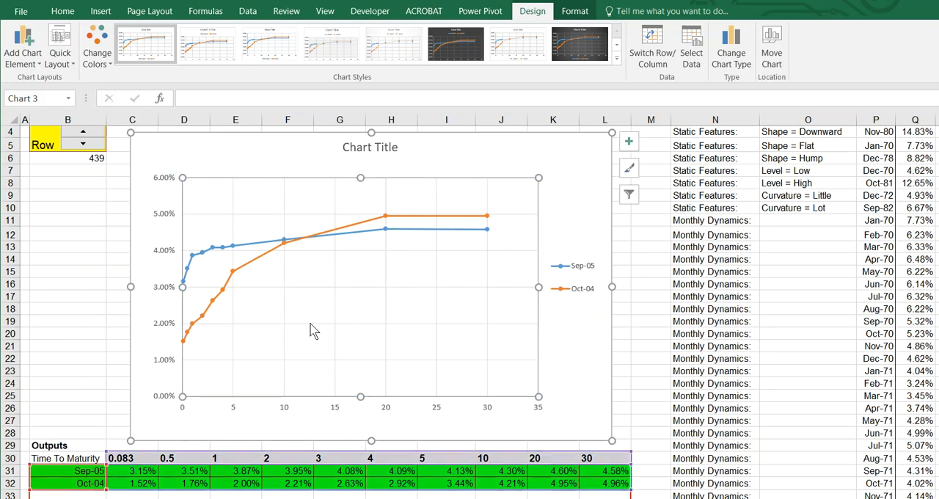
# Replace the placeholder chart title with "Dynamic Tresury Yield Curve"
pyautogui.doubleClick(396, 148)
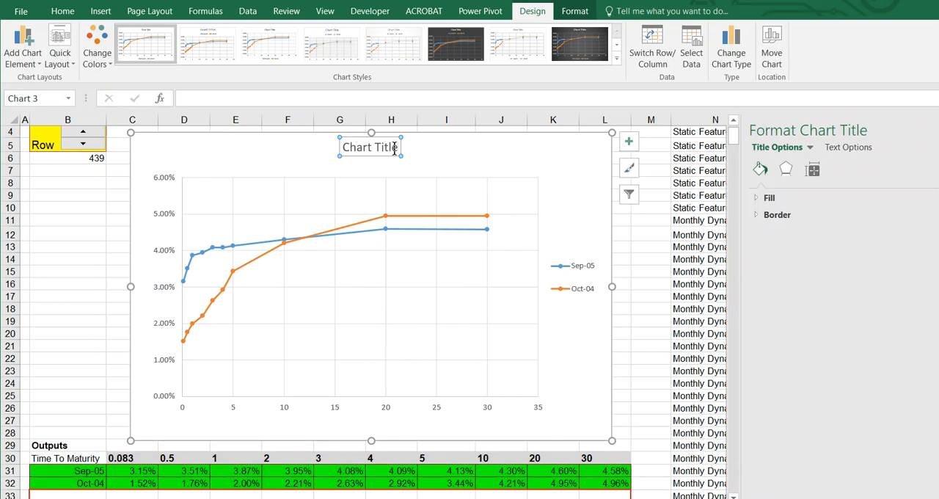
pyautogui.tripleClick(381, 148)
pyautogui.write('D')
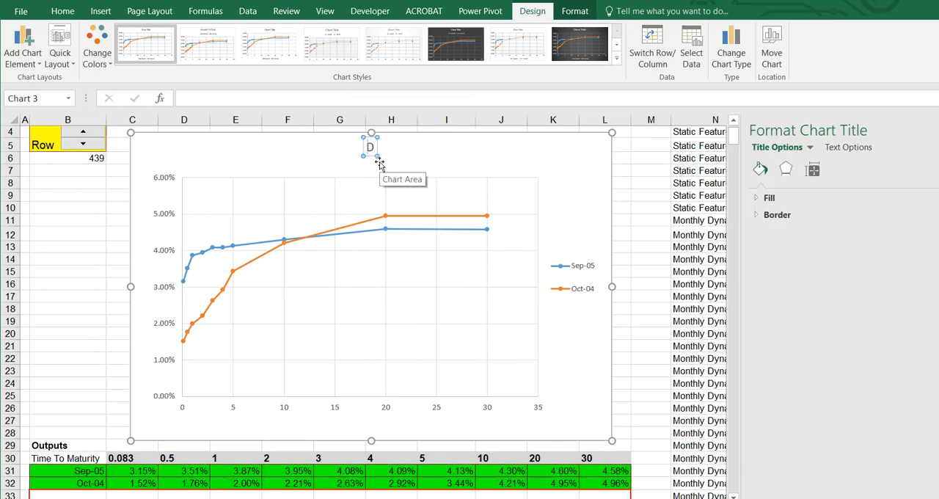
pyautogui.write('yn')
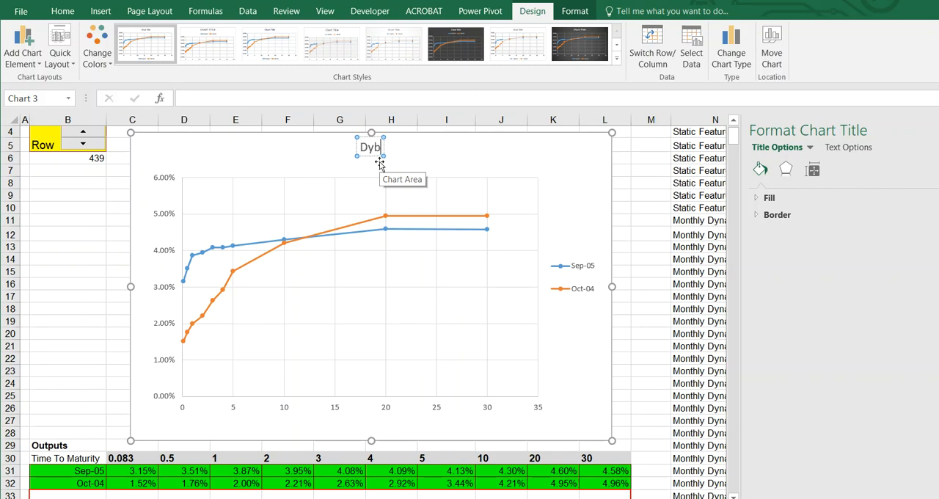
pyautogui.write('am')
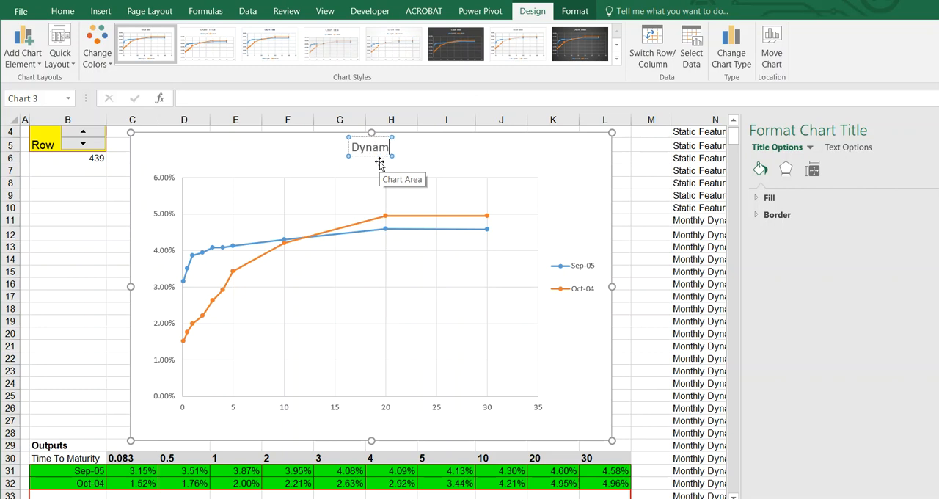
pyautogui.write('ic Tre')
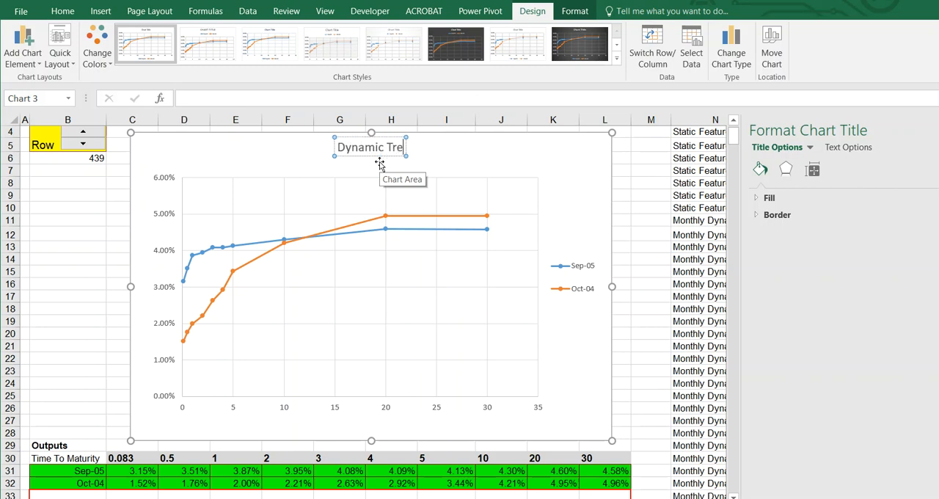
pyautogui.write('sury Y')
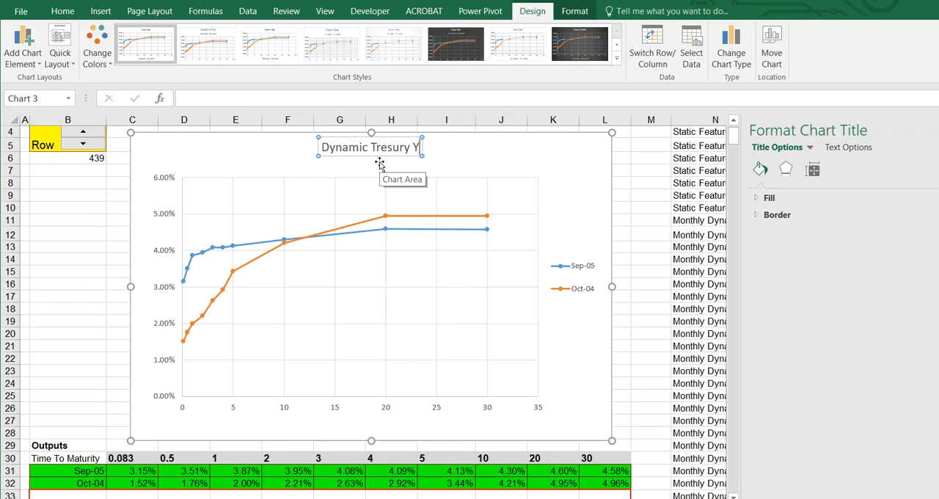
pyautogui.write('ield Curve')
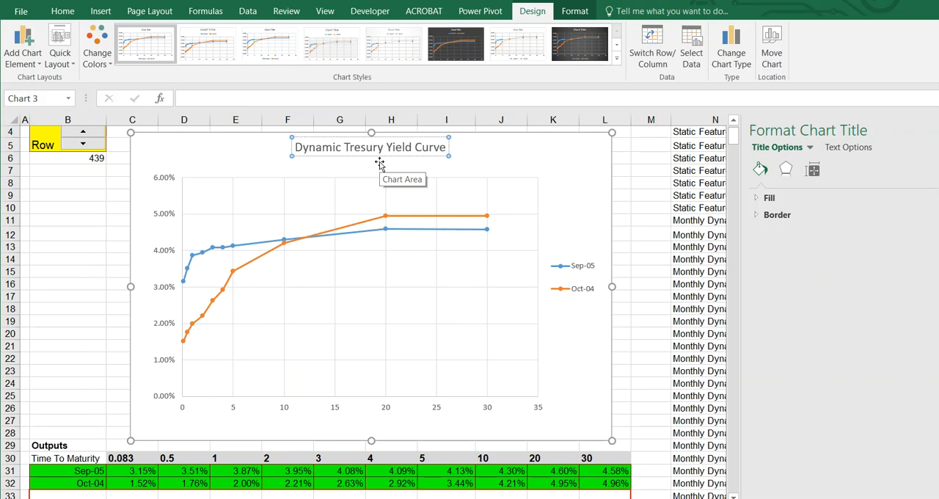
pyautogui.click(486, 338)
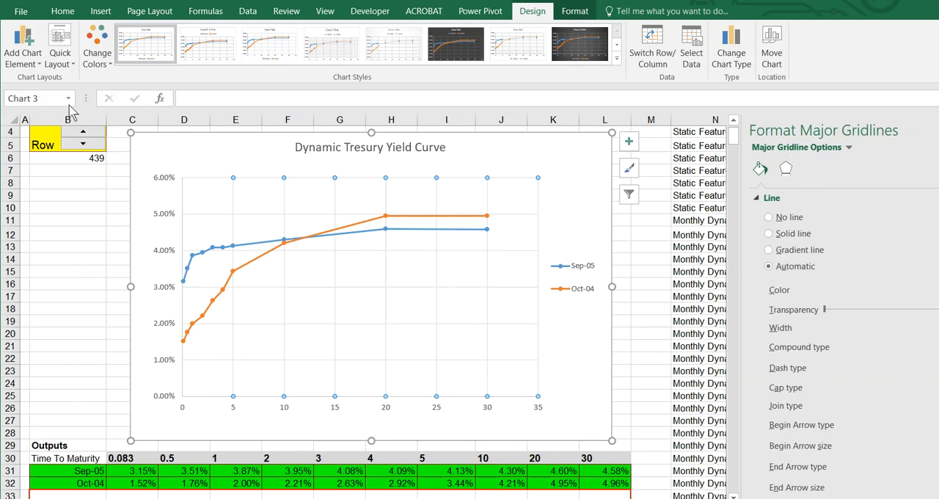
# Add a primary horizontal axis title to the chart reading "Numbers of until Matruity"
pyautogui.click(37, 65)
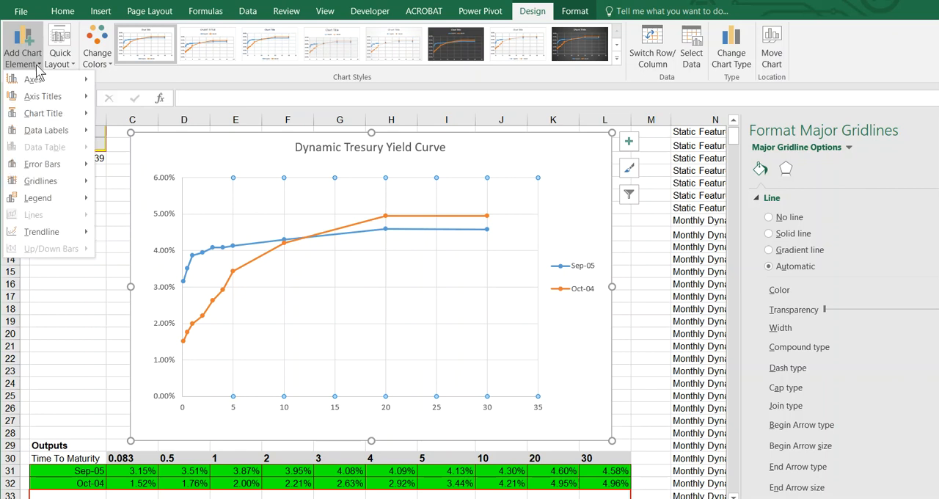
pyautogui.moveTo(38, 99)
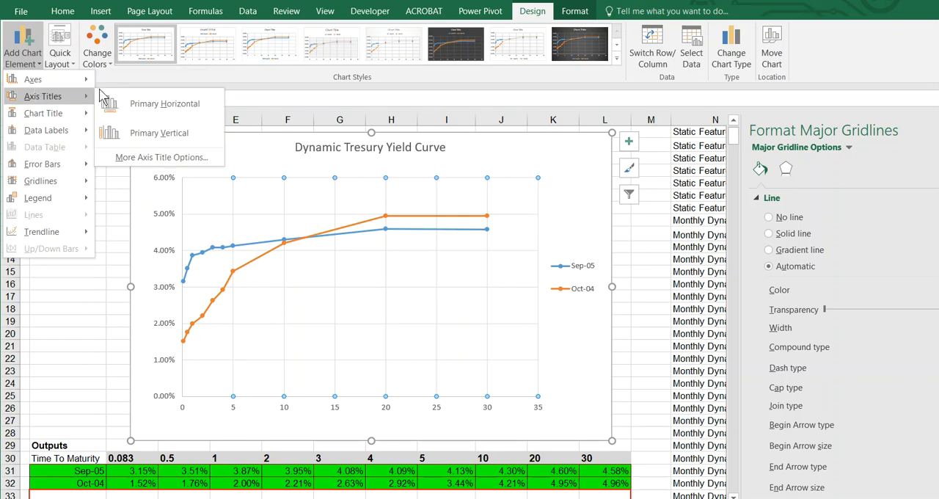
pyautogui.click(186, 112)
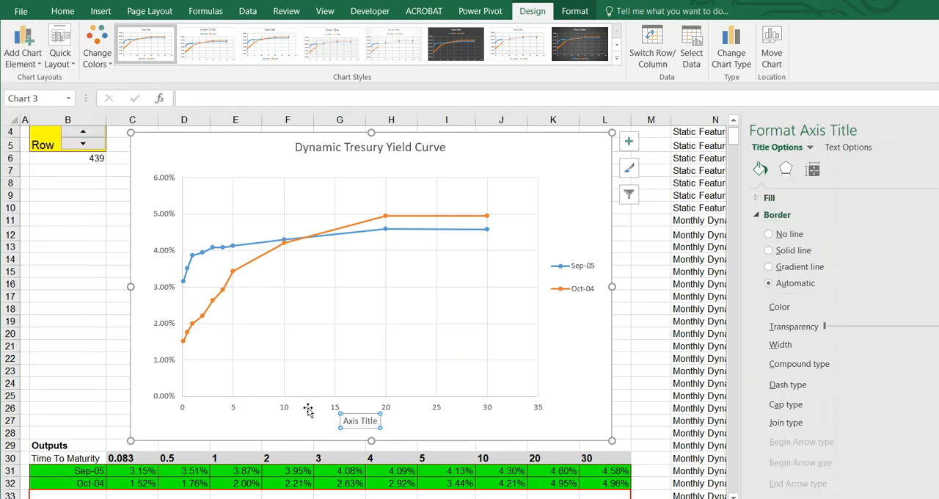
pyautogui.moveTo(343, 420); pyautogui.dragTo(378, 422)
pyautogui.write('Y')
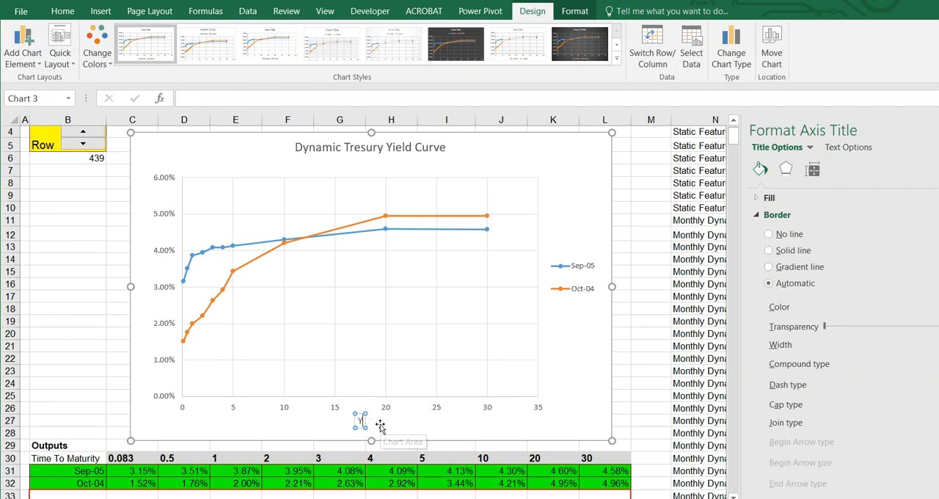
pyautogui.press('BackSpace')
pyautogui.write('Numbers of until')
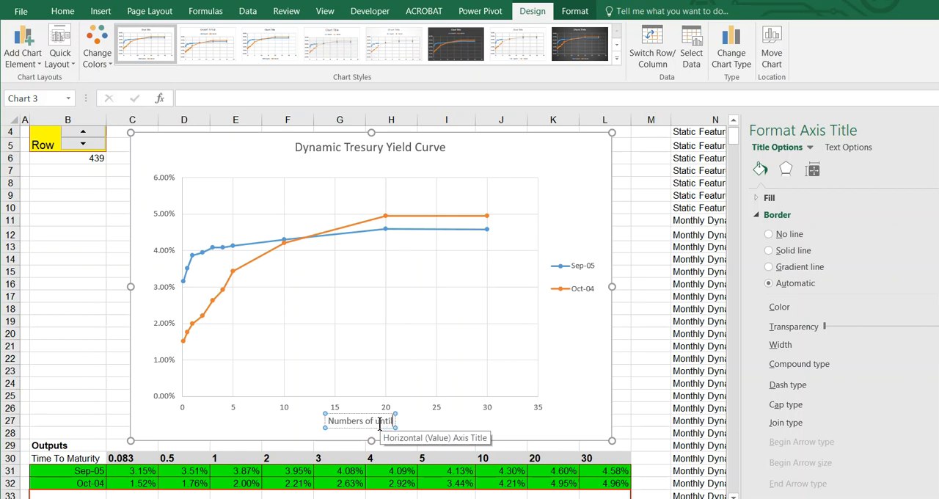
pyautogui.write(' Matru')
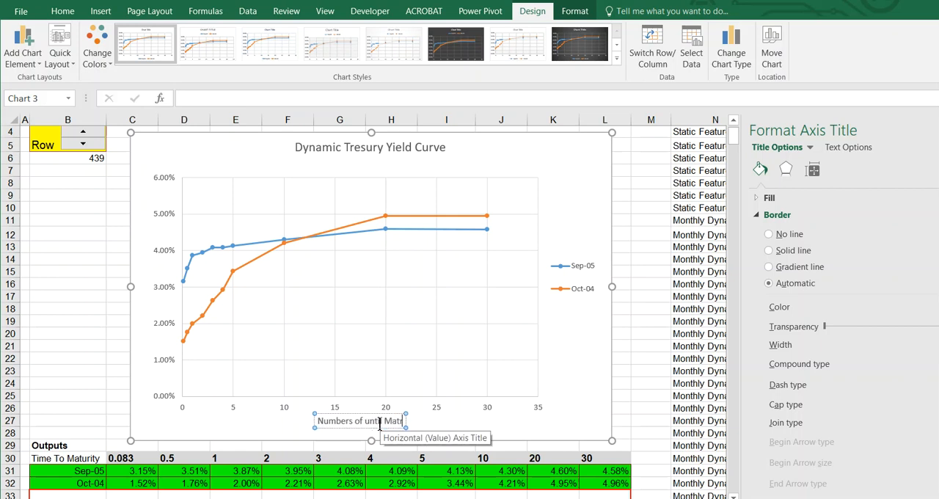
pyautogui.write('ity')
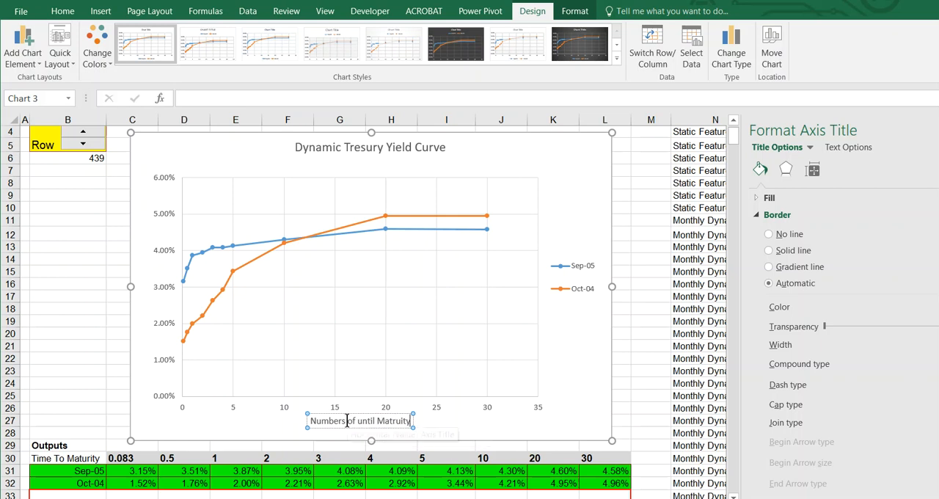
# Replace "until" in the horizontal axis title so it reads "Numbers of Years to Matruity"
pyautogui.moveTo(357, 419); pyautogui.dragTo(369, 419)
pyautogui.press('BackSpace')
pyautogui.write('Years')
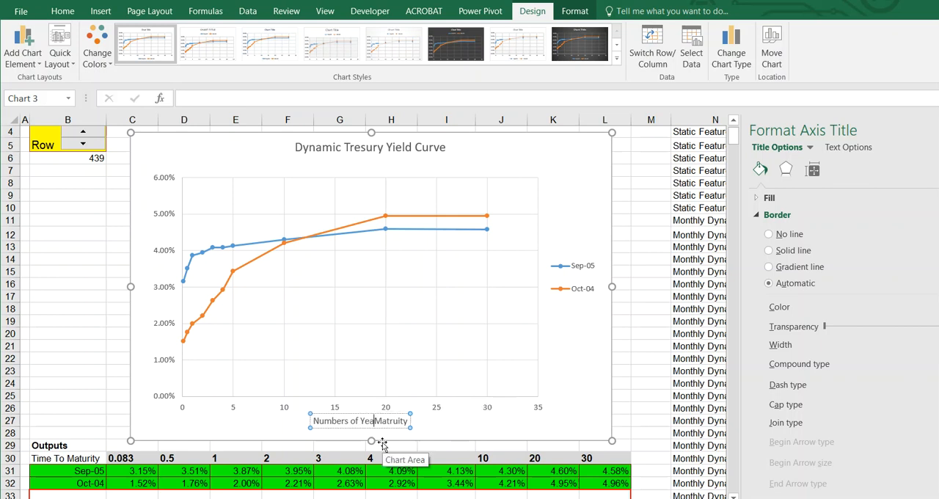
pyautogui.write(' to')
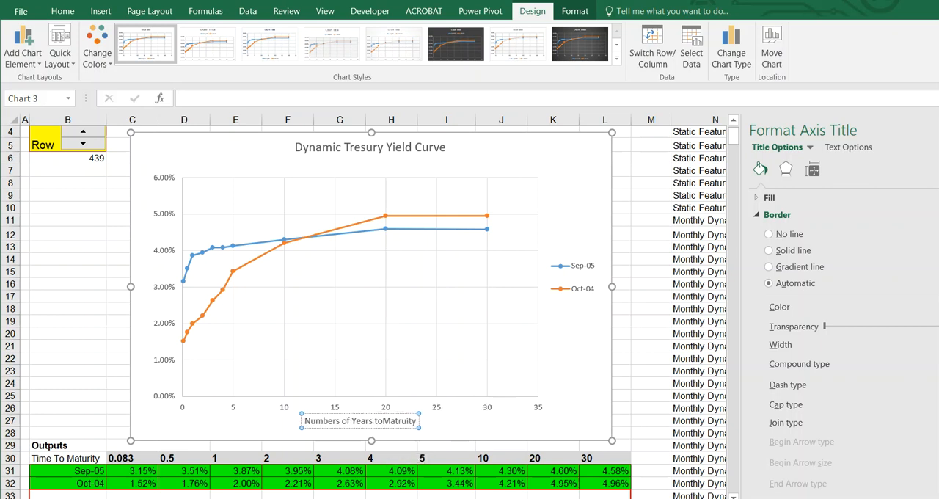
pyautogui.click(220, 419)
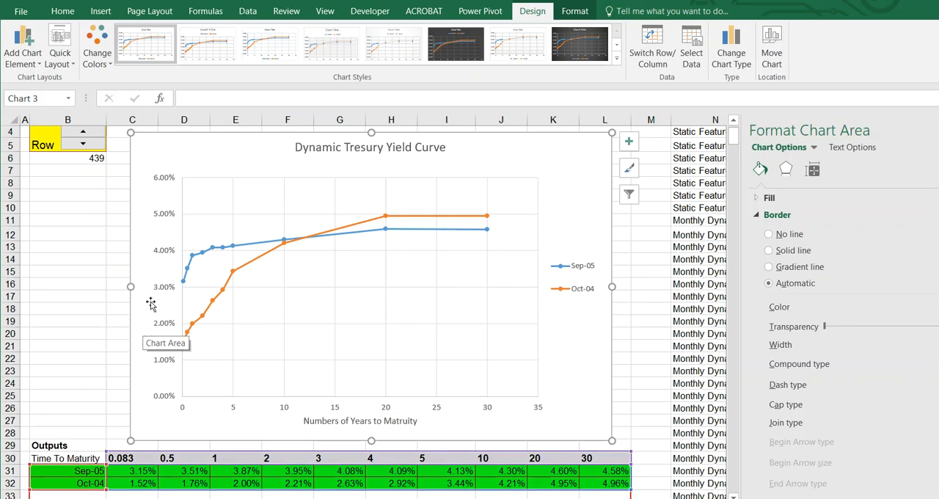
# Add a primary vertical axis title to the chart reading "Yield to Maturity"
pyautogui.click(24, 66)
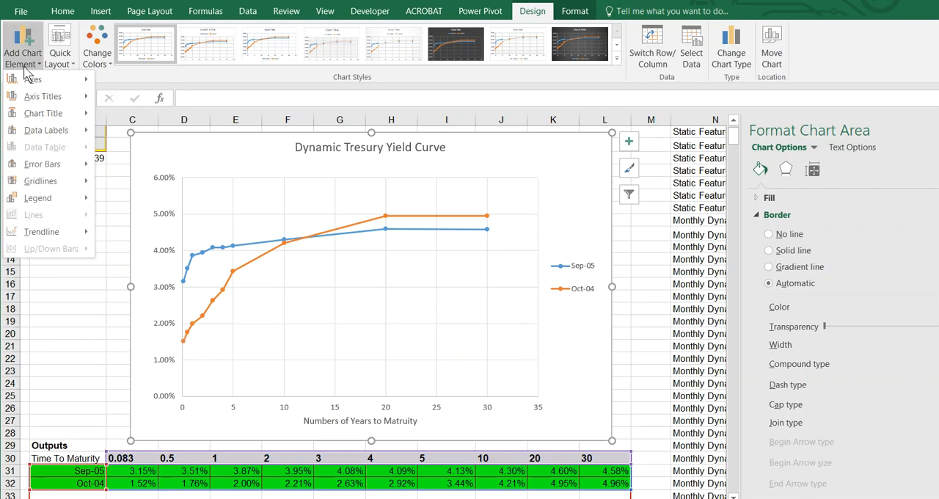
pyautogui.moveTo(33, 100)
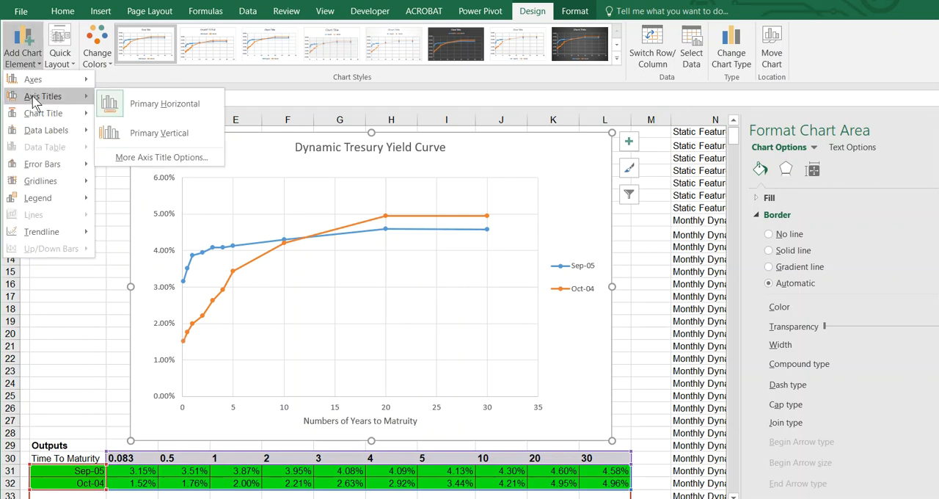
pyautogui.click(142, 132)
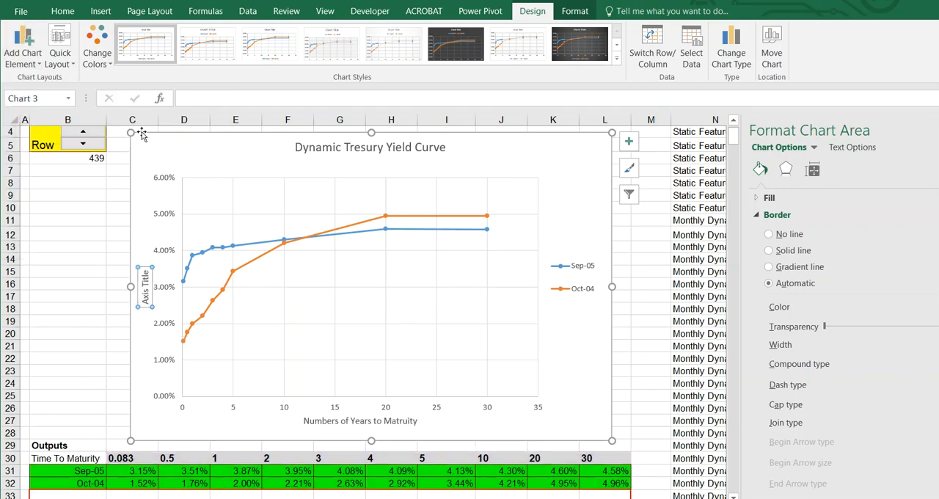
pyautogui.write('Yield to Maturity')
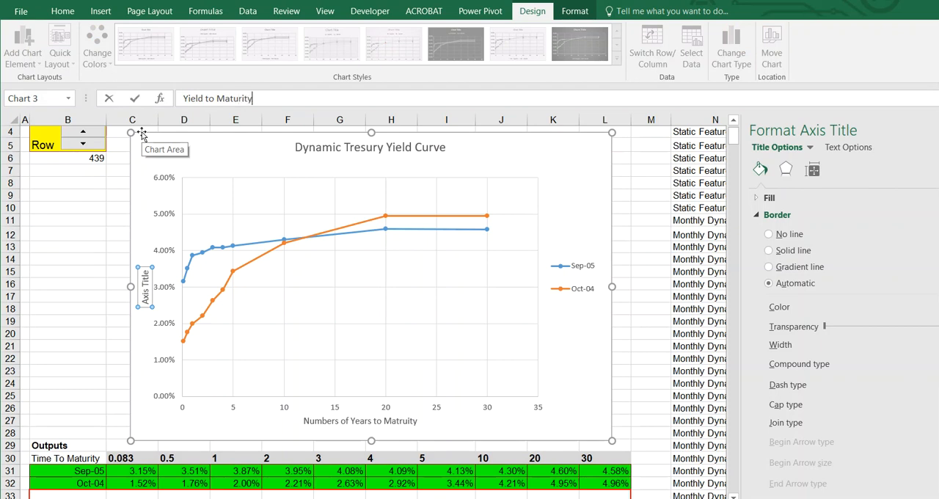
pyautogui.press('Return')
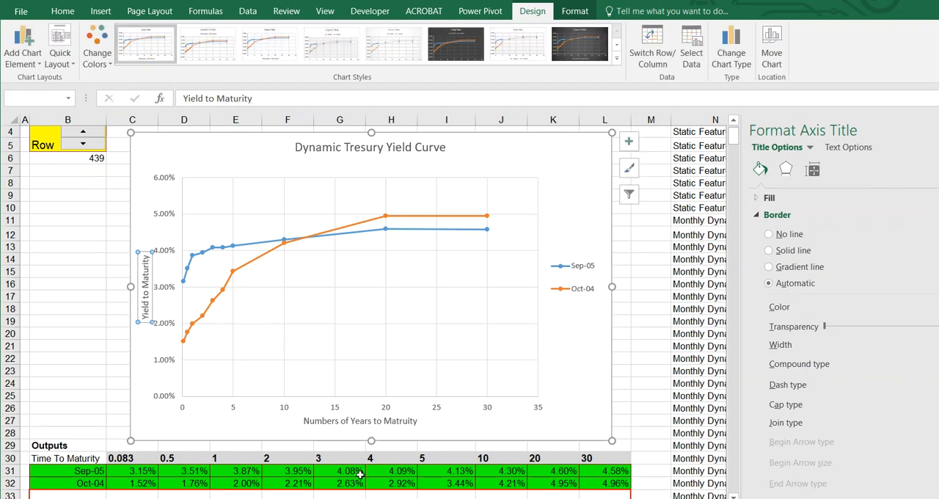
# Format the horizontal axis title text as bold at font size 14
pyautogui.click(370, 420)
pyautogui.moveTo(304, 421); pyautogui.dragTo(415, 417)
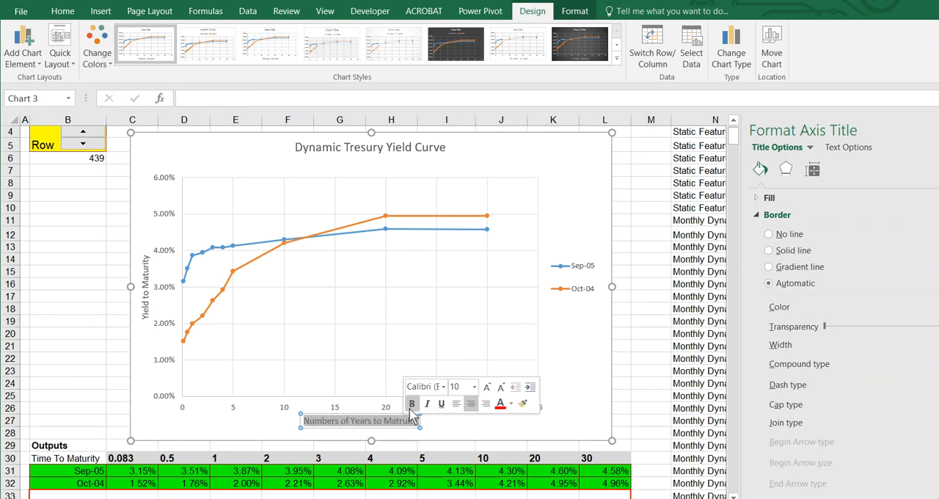
pyautogui.click(474, 386)
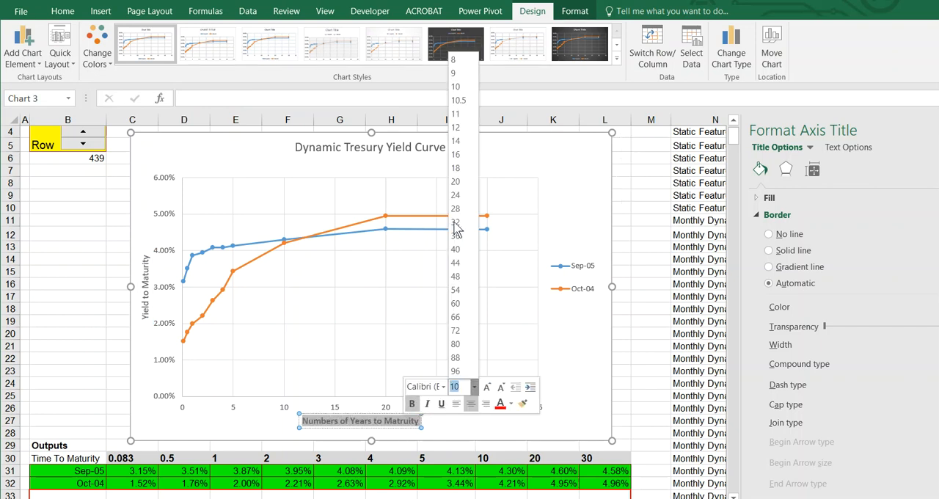
pyautogui.click(457, 144)
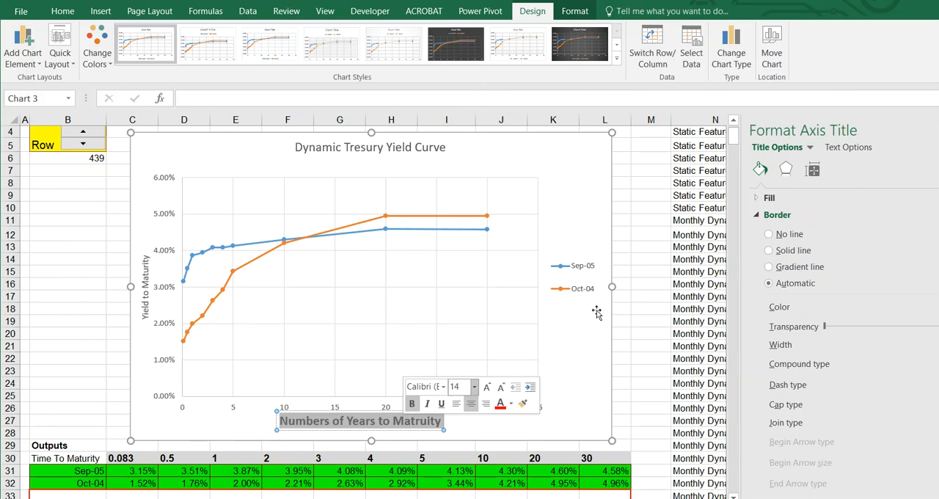
pyautogui.click(430, 152)
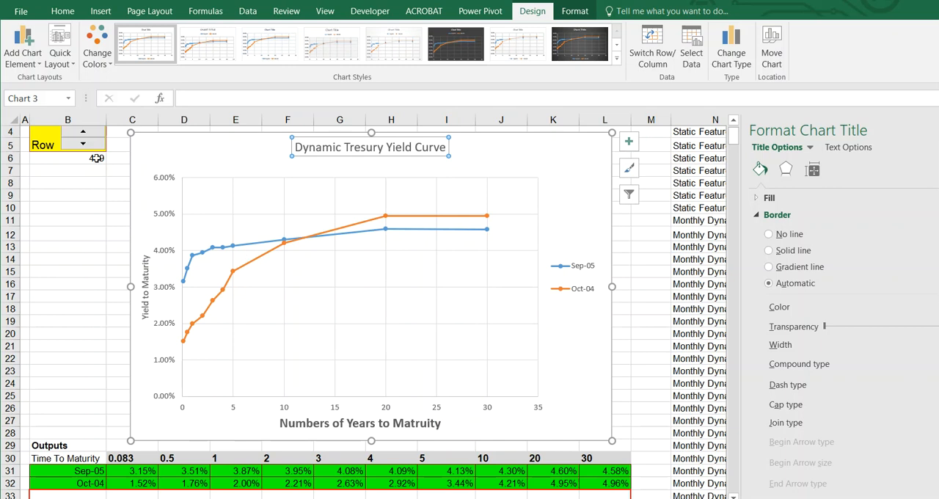
# Test the chart by stepping the Row spinner up several months and back down one to row 443
pyautogui.click(73, 196)
pyautogui.click(85, 134)
pyautogui.click(85, 134)
pyautogui.click(86, 134)
pyautogui.click(86, 134)
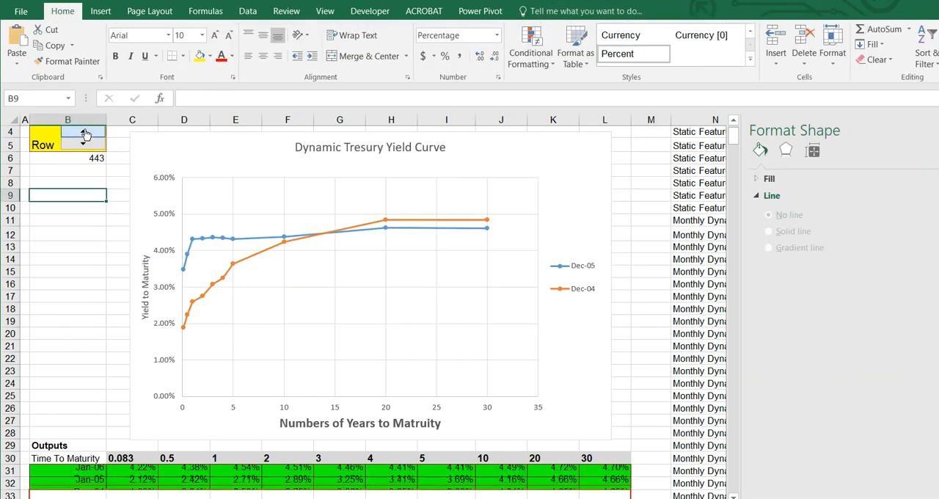
pyautogui.click(86, 135)
pyautogui.click(88, 144)
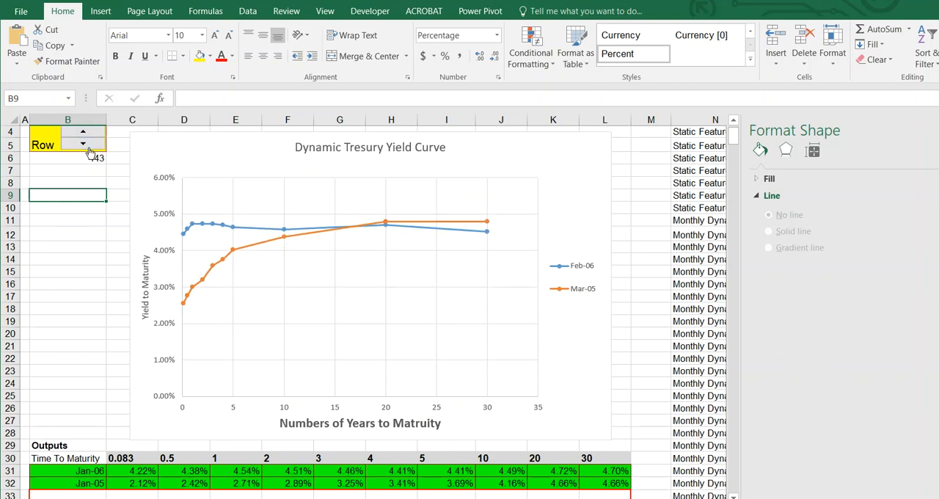